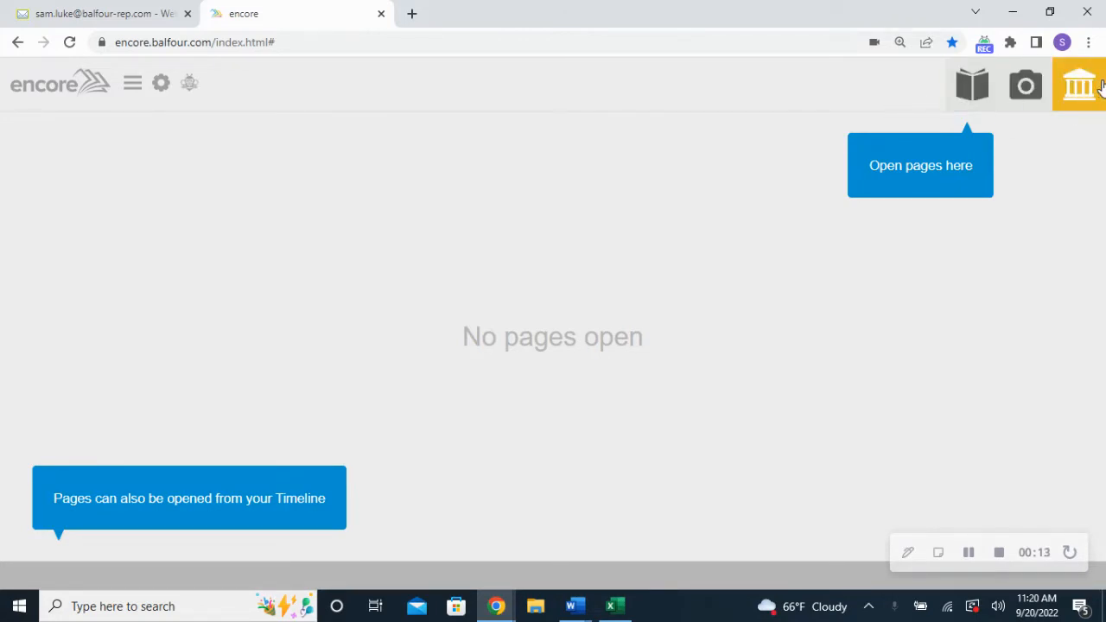
Open the pages overview and title the spread on pages 4–5 "Administration".
{"action": "left_click", "coordinate": [973, 86]}
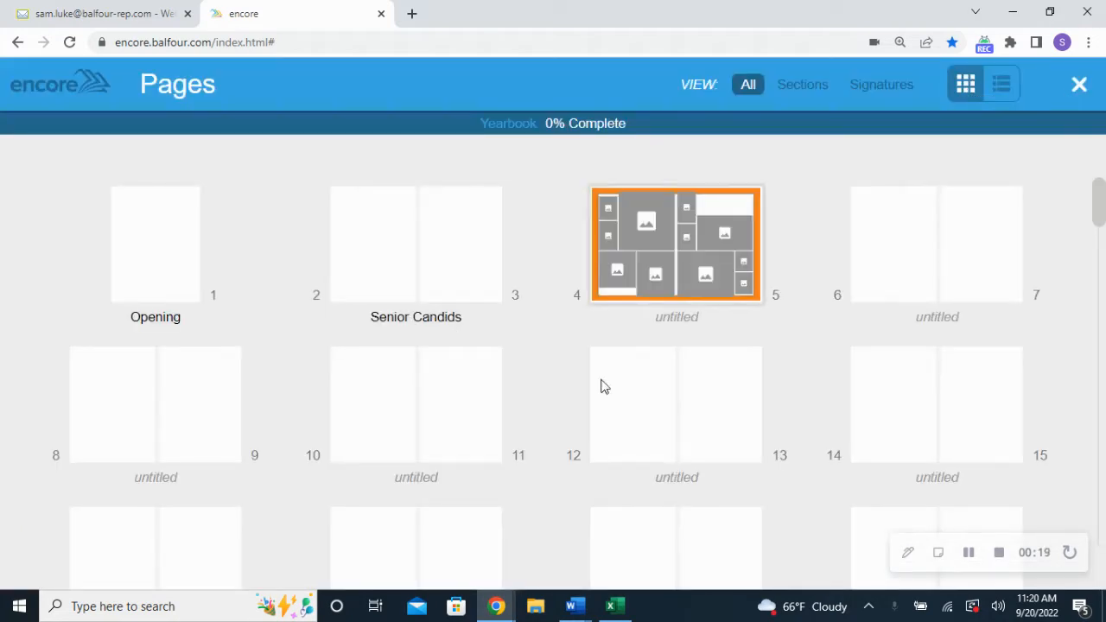
{"action": "scroll", "coordinate": [164, 334], "scroll_direction": "down", "scroll_amount": 3}
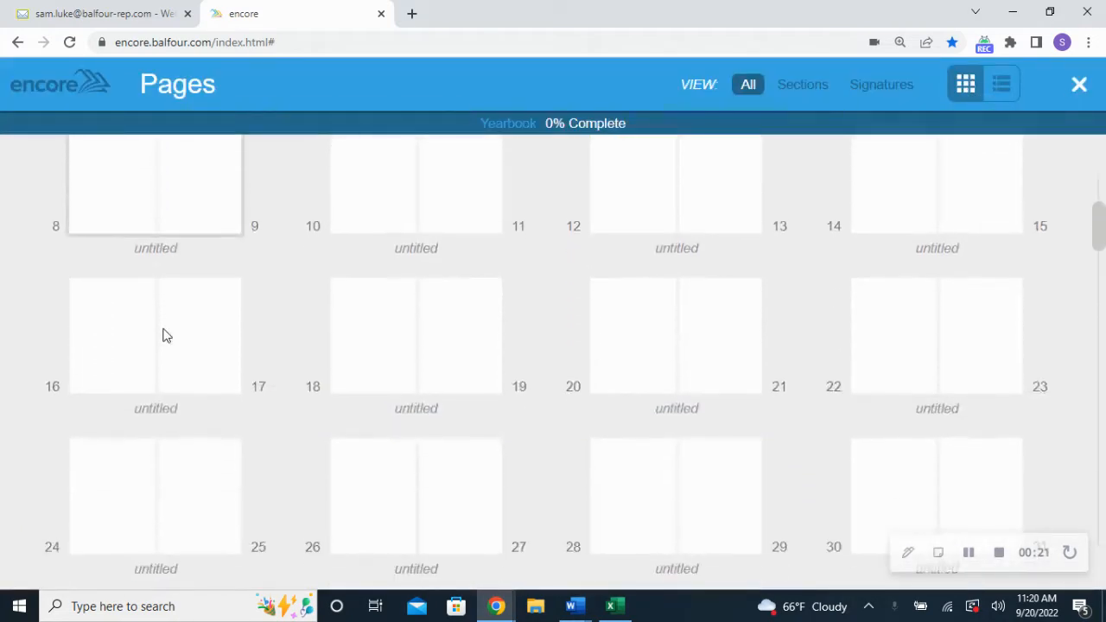
{"action": "scroll", "coordinate": [288, 209], "scroll_direction": "up", "scroll_amount": 3}
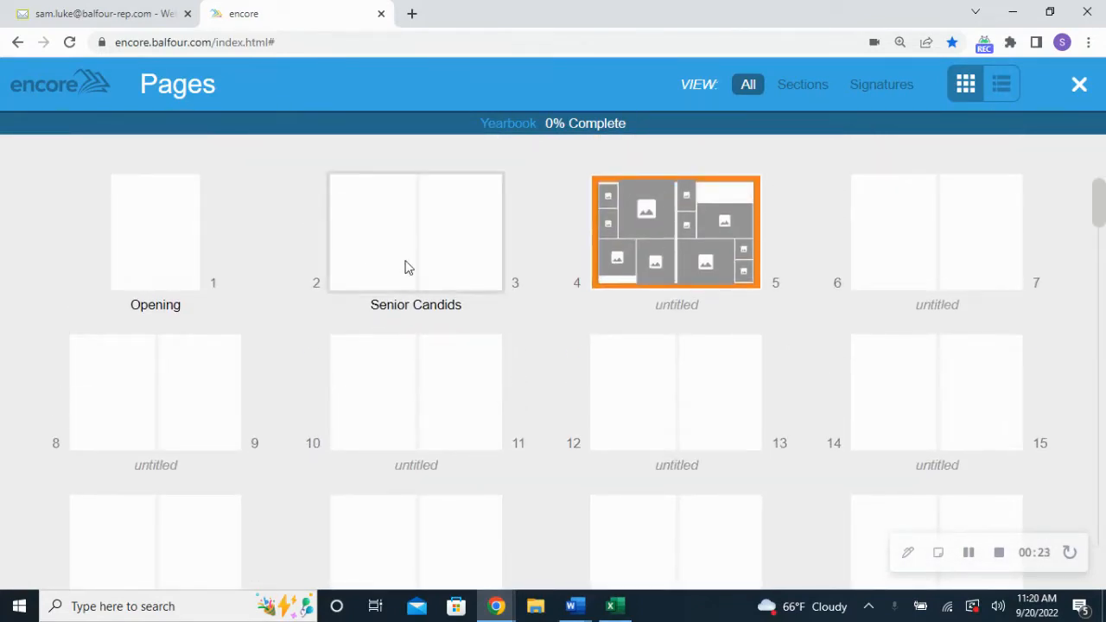
{"action": "left_click", "coordinate": [700, 299]}
{"action": "type", "text": "6th G"}
{"action": "key", "text": "BackSpace"}
{"action": "key", "text": "BackSpace"}
{"action": "key", "text": "BackSpace"}
{"action": "type", "text": "Administration"}
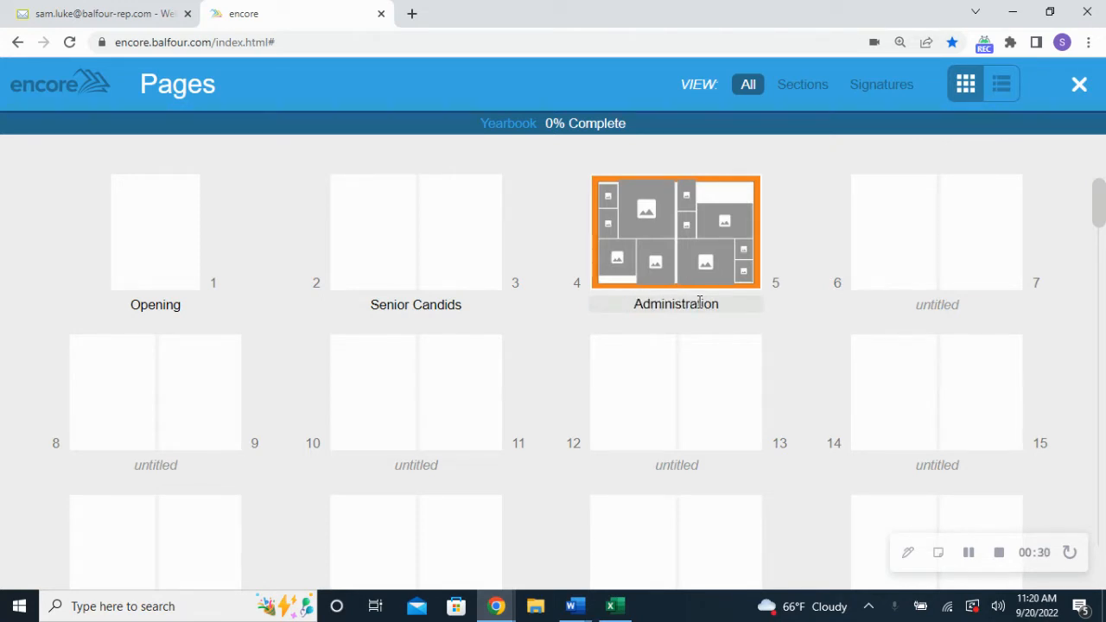
{"action": "key", "text": "Return"}
Title the spread on pages 6–7 "8th Grade".
{"action": "left_click", "coordinate": [926, 307]}
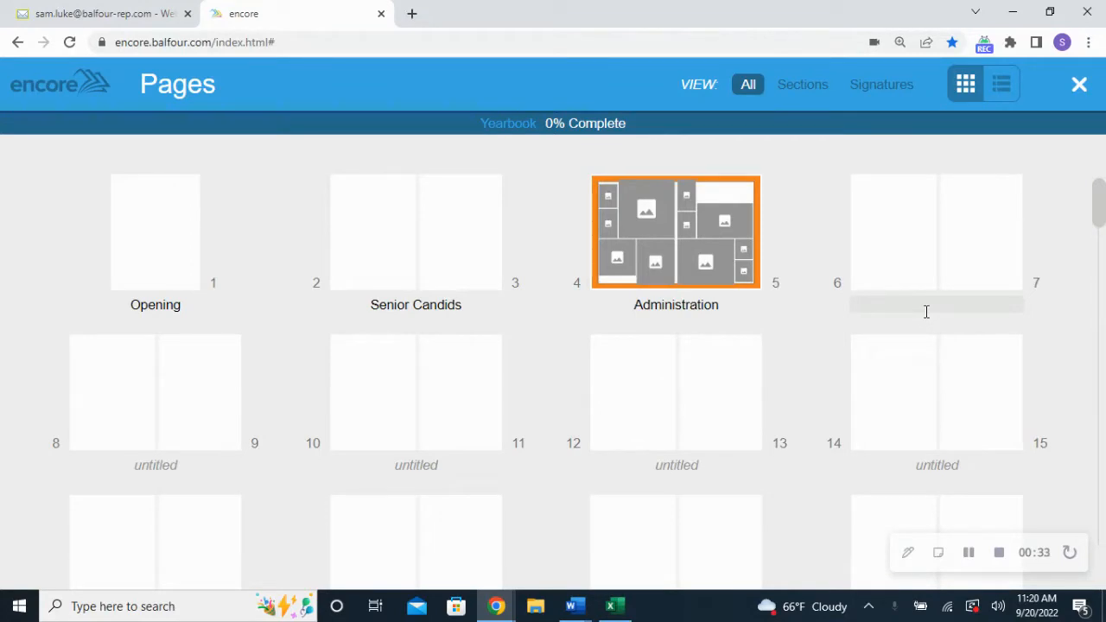
{"action": "type", "text": "8th Grade"}
{"action": "key", "text": "Return"}
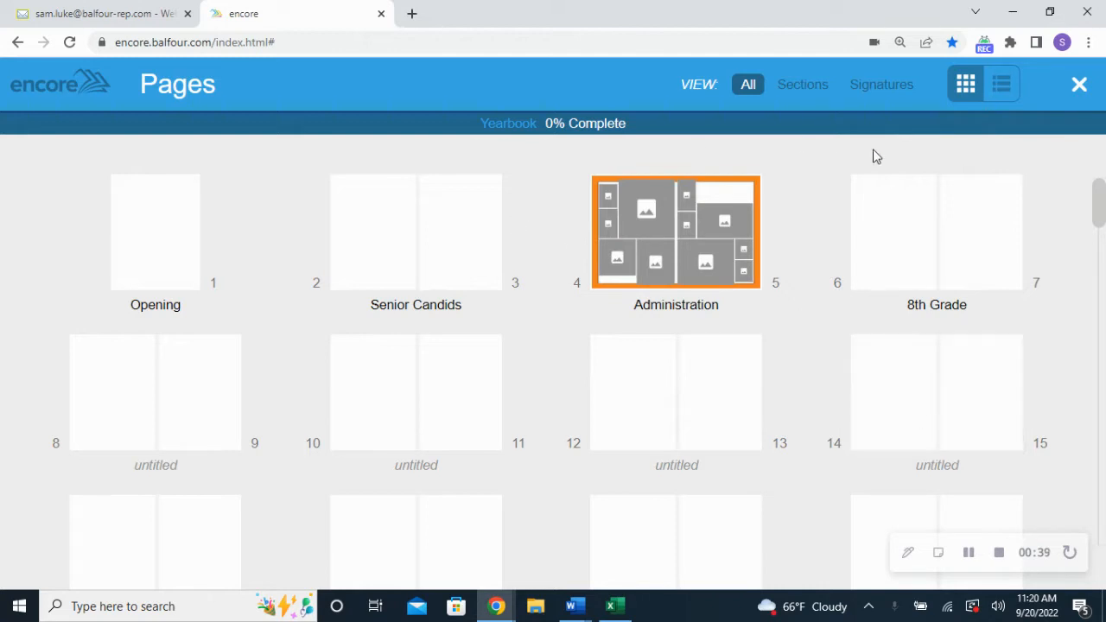
Remove the 8th Grade collection from the photo library and close the library.
{"action": "left_click", "coordinate": [1078, 87]}
{"action": "left_click", "coordinate": [1025, 84]}
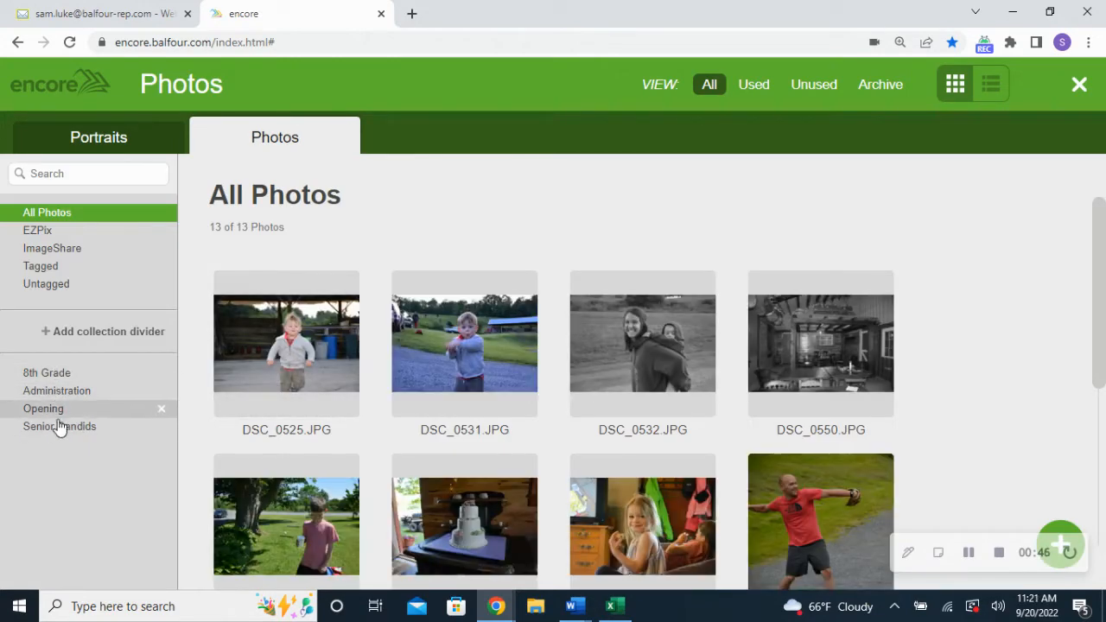
{"action": "left_click", "coordinate": [160, 372]}
{"action": "left_click", "coordinate": [626, 380]}
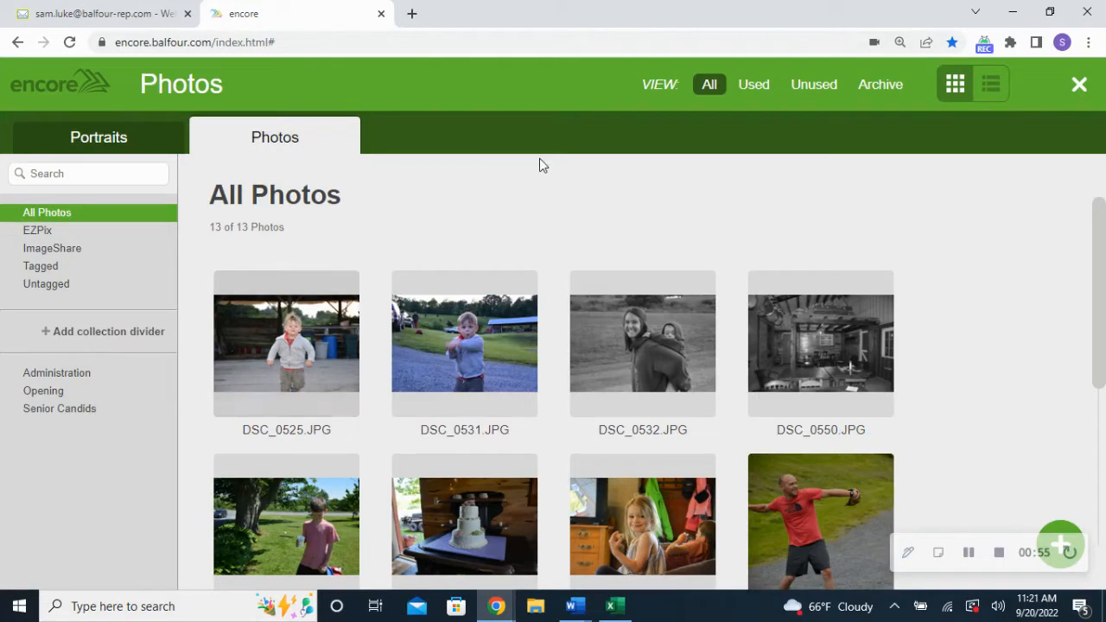
{"action": "left_click", "coordinate": [1077, 90]}
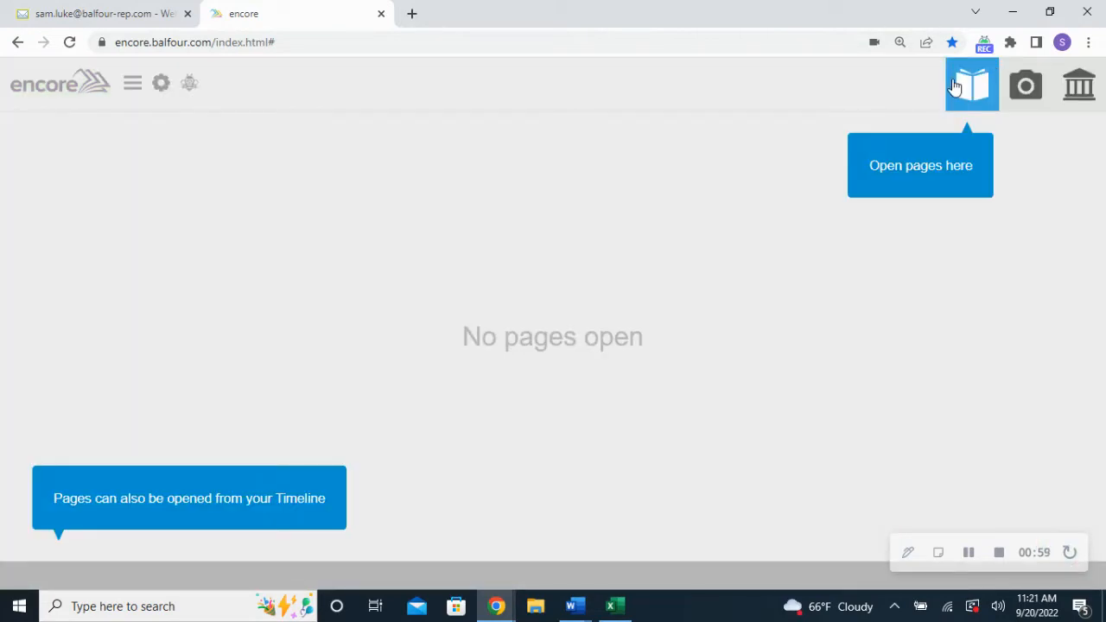
Reopen the pages overview and look over the titled and untitled yearbook spreads.
{"action": "left_click", "coordinate": [959, 84]}
{"action": "left_click", "coordinate": [1079, 84]}
{"action": "left_click", "coordinate": [971, 88]}
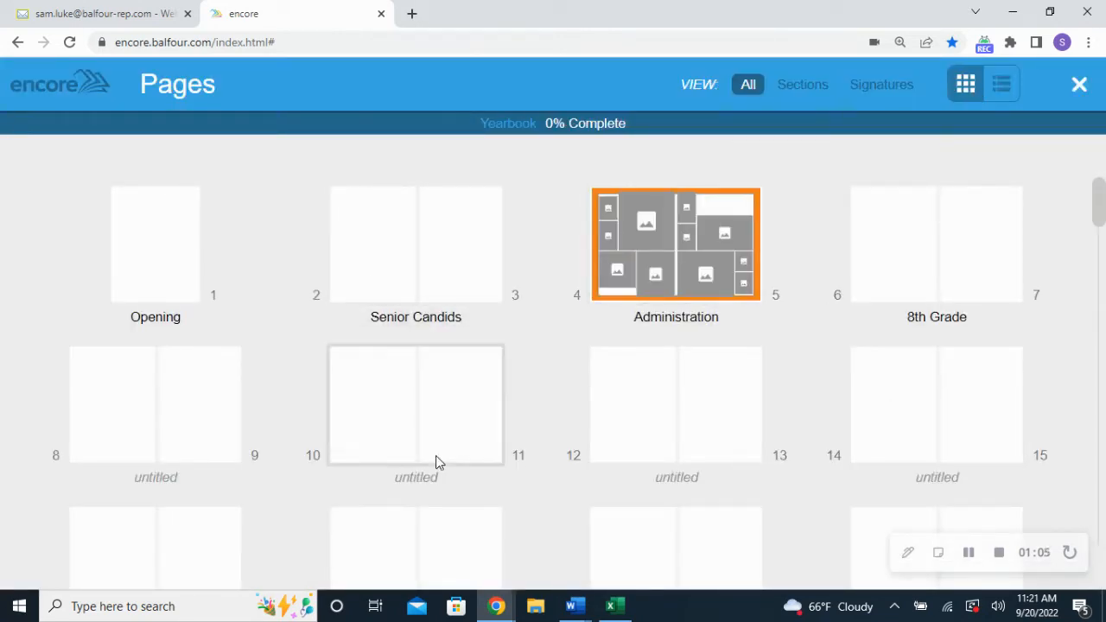
{"action": "scroll", "coordinate": [797, 411], "scroll_direction": "down", "scroll_amount": 2}
{"action": "scroll", "coordinate": [797, 411], "scroll_direction": "up", "scroll_amount": 1}
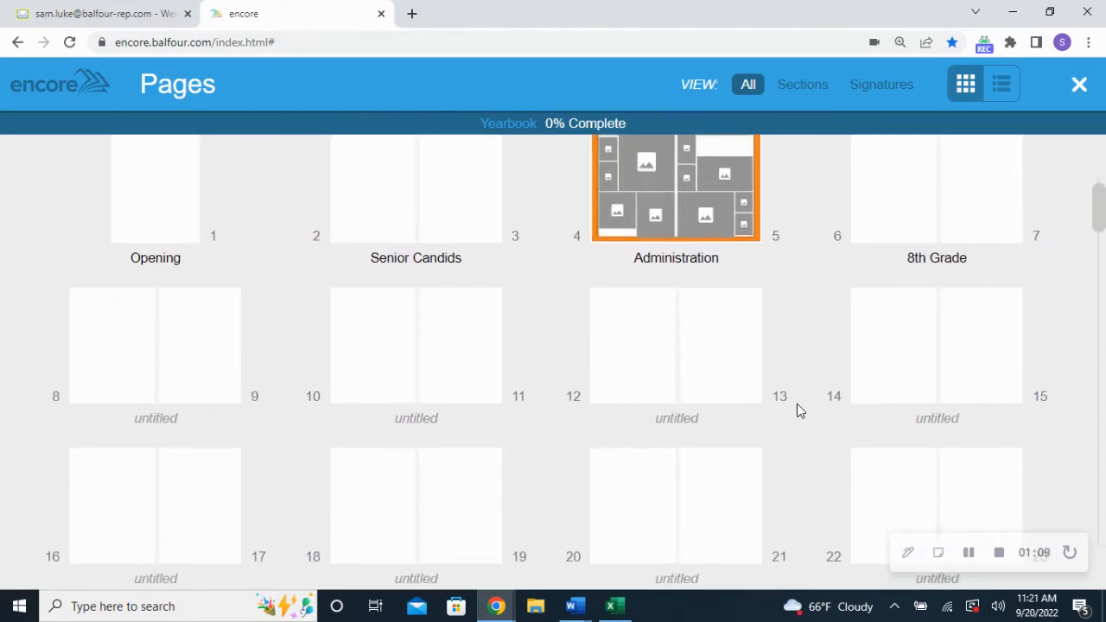
{"action": "scroll", "coordinate": [796, 403], "scroll_direction": "up", "scroll_amount": 1}
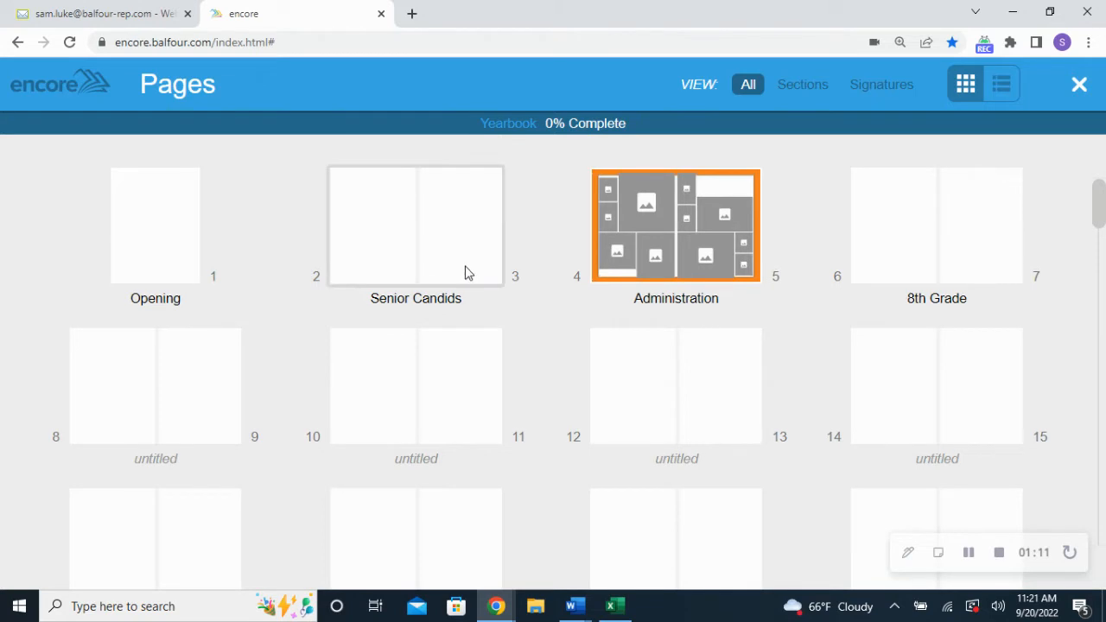
{"action": "left_click_drag", "start_coordinate": [640, 233], "coordinate": [621, 263]}
Examine the pages grouped by sections and by signatures, and return to the view of all pages.
{"action": "left_click", "coordinate": [803, 85]}
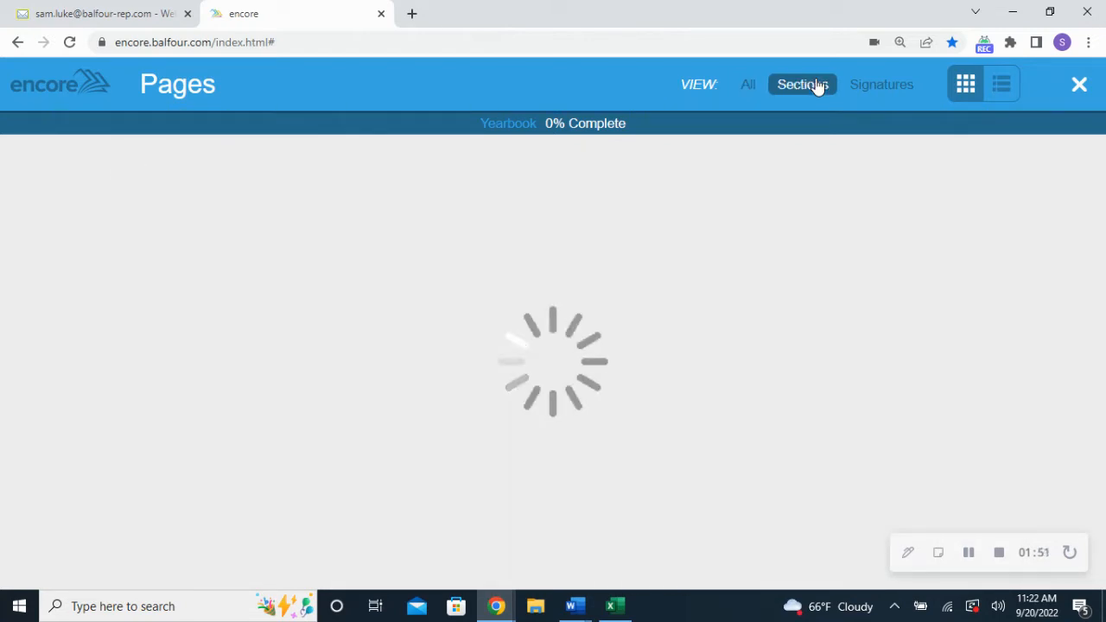
{"action": "left_click", "coordinate": [880, 85]}
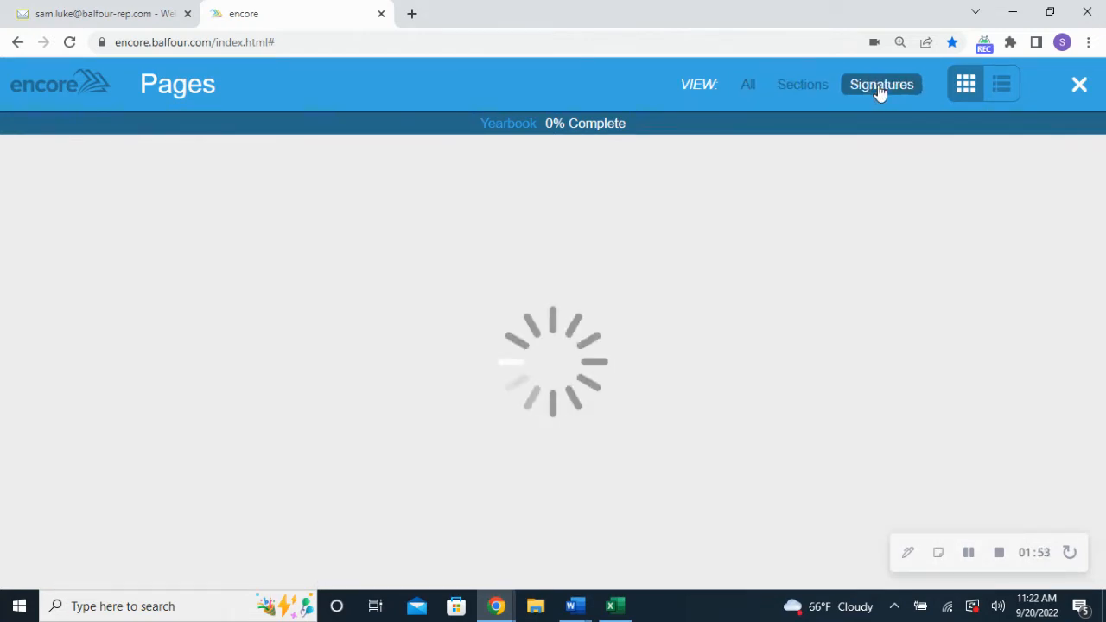
{"action": "scroll", "coordinate": [748, 338], "scroll_direction": "down", "scroll_amount": 2}
{"action": "scroll", "coordinate": [748, 344], "scroll_direction": "down", "scroll_amount": 1}
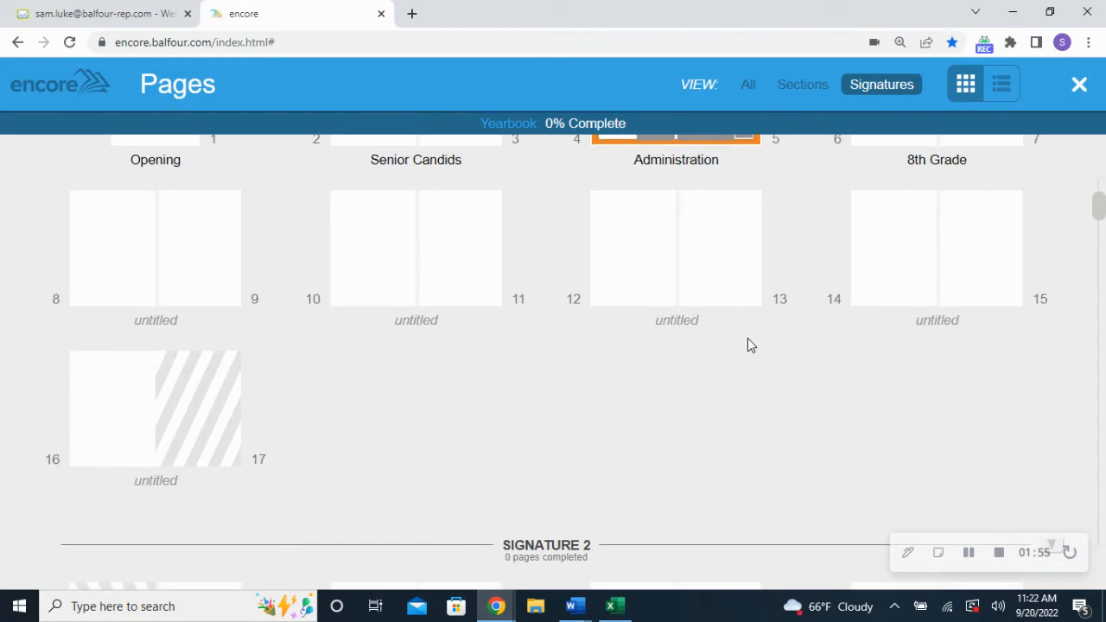
{"action": "scroll", "coordinate": [747, 345], "scroll_direction": "up", "scroll_amount": 2}
{"action": "scroll", "coordinate": [749, 345], "scroll_direction": "up", "scroll_amount": 2}
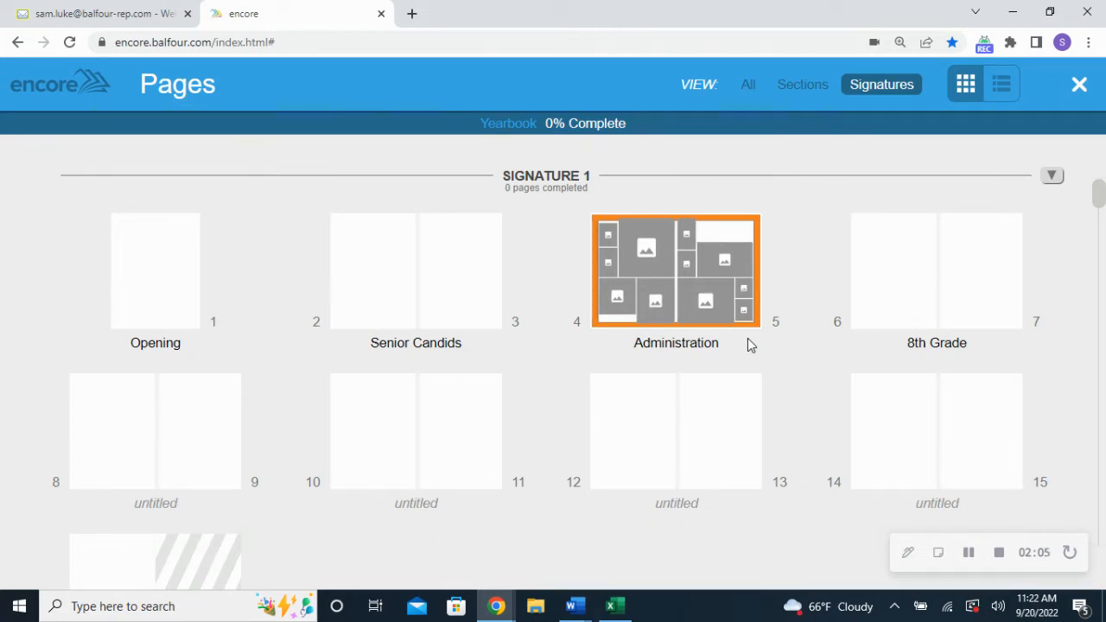
{"action": "left_click", "coordinate": [756, 91]}
Open the Administration spread on pages 4–5 in the page editor and close it again.
{"action": "scroll", "coordinate": [495, 366], "scroll_direction": "down", "scroll_amount": 3}
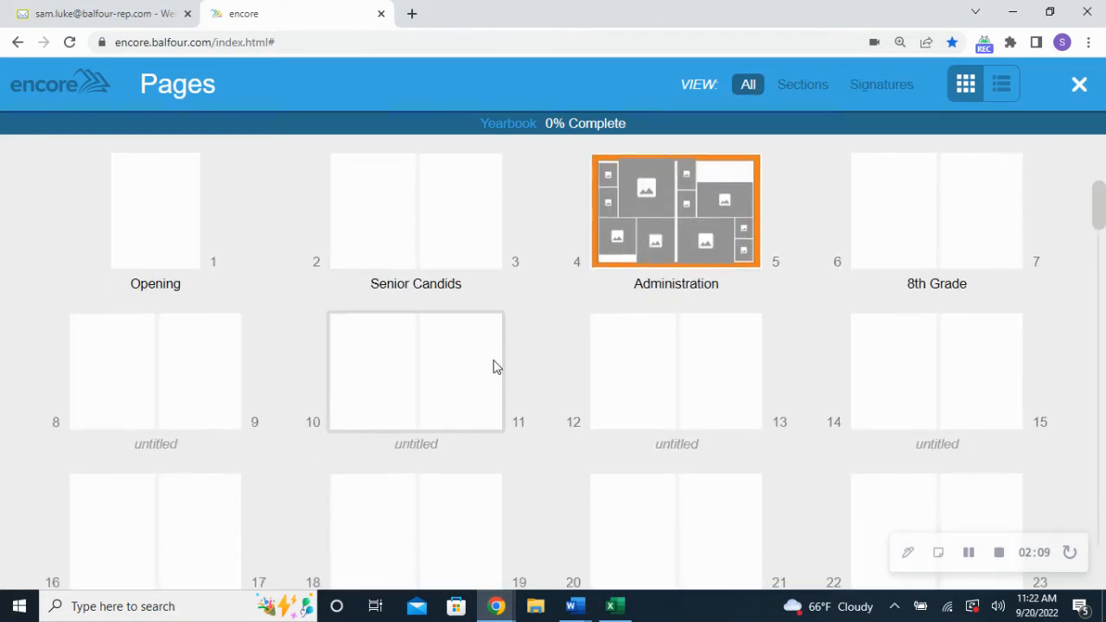
{"action": "scroll", "coordinate": [494, 367], "scroll_direction": "up", "scroll_amount": 3}
{"action": "double_click", "coordinate": [691, 247]}
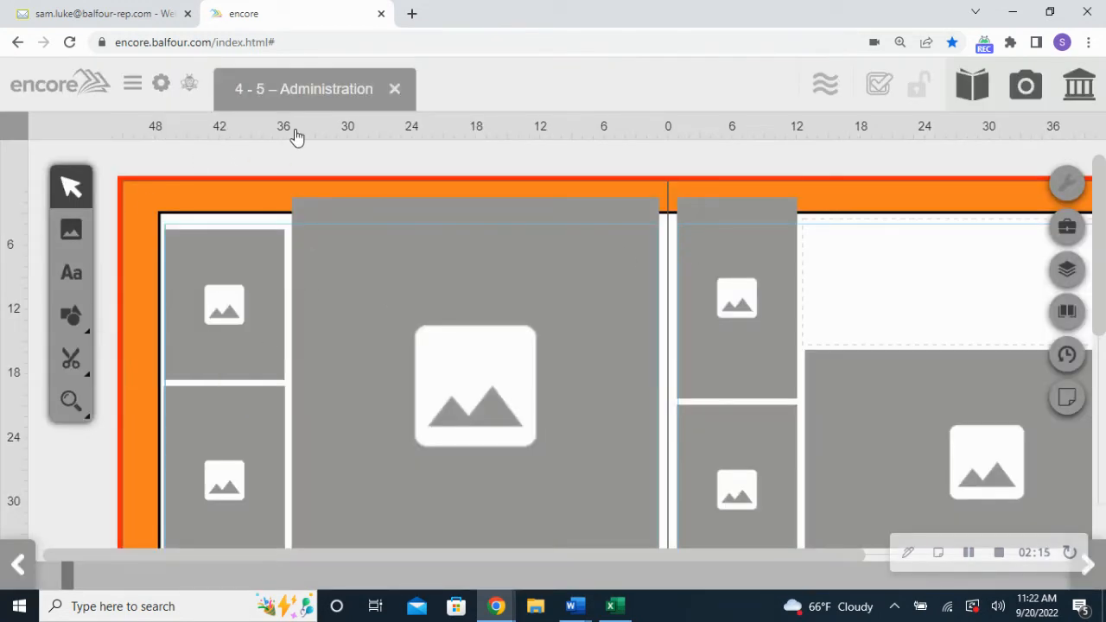
{"action": "left_click", "coordinate": [394, 91]}
{"action": "left_click", "coordinate": [503, 386]}
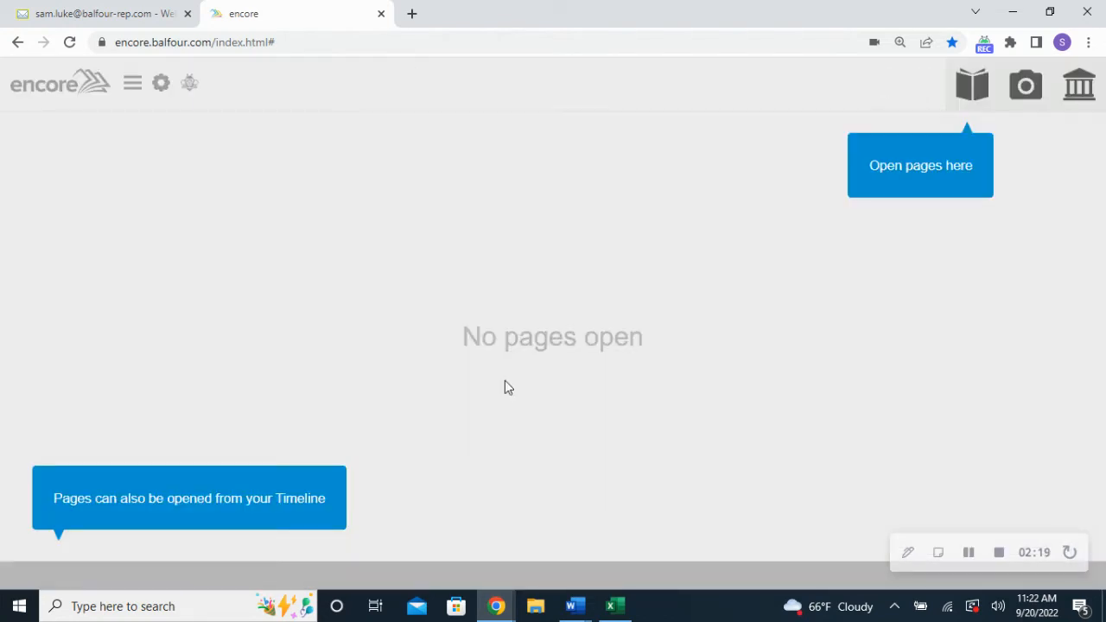
Select the Administration spread in the pages overview to view its available spread actions, and leave the overview without applying any.
{"action": "left_click", "coordinate": [974, 90]}
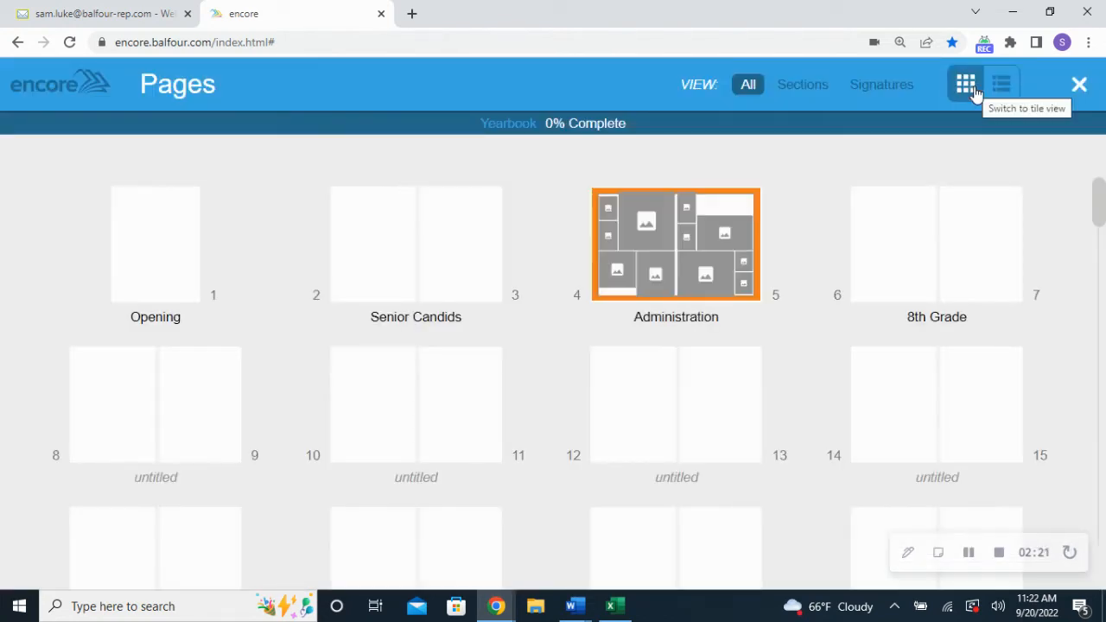
{"action": "left_click", "coordinate": [665, 251]}
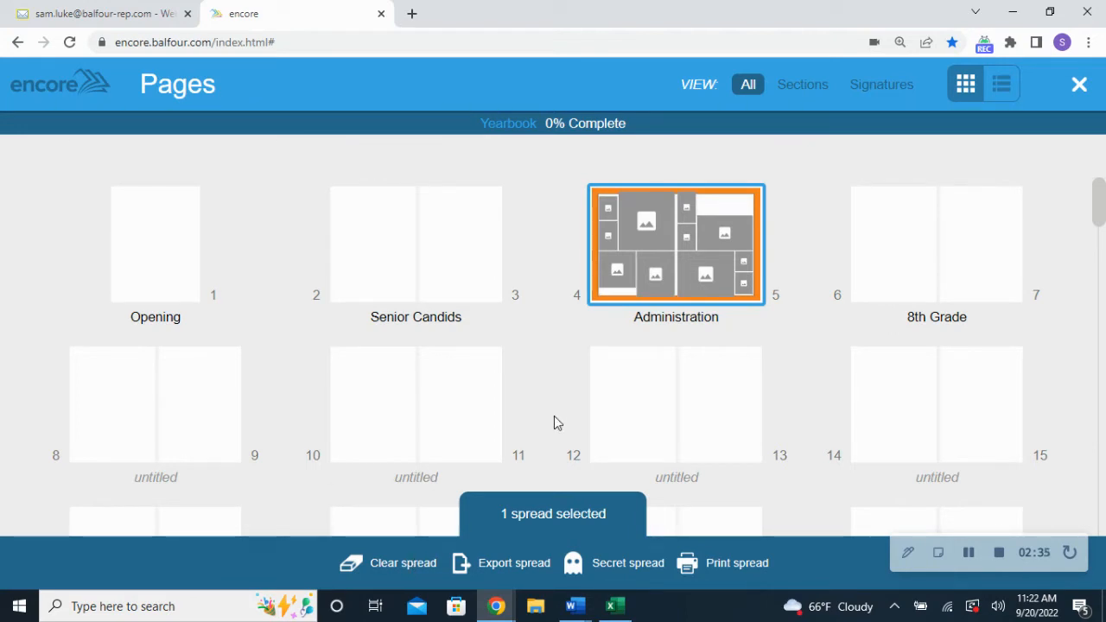
{"action": "left_click", "coordinate": [810, 207]}
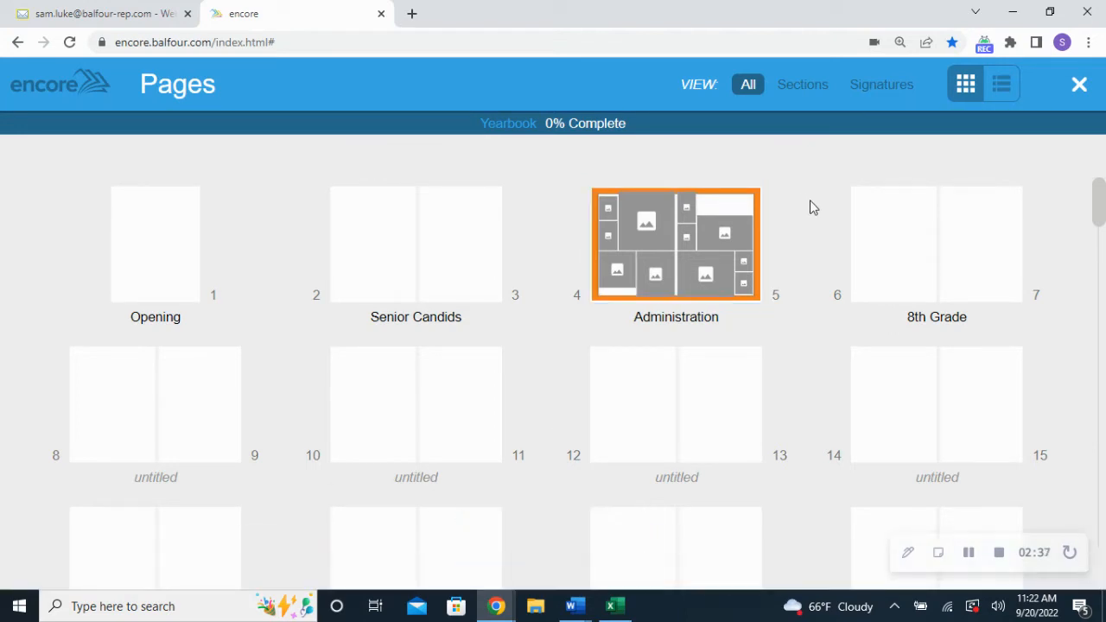
{"action": "left_click", "coordinate": [1079, 83]}
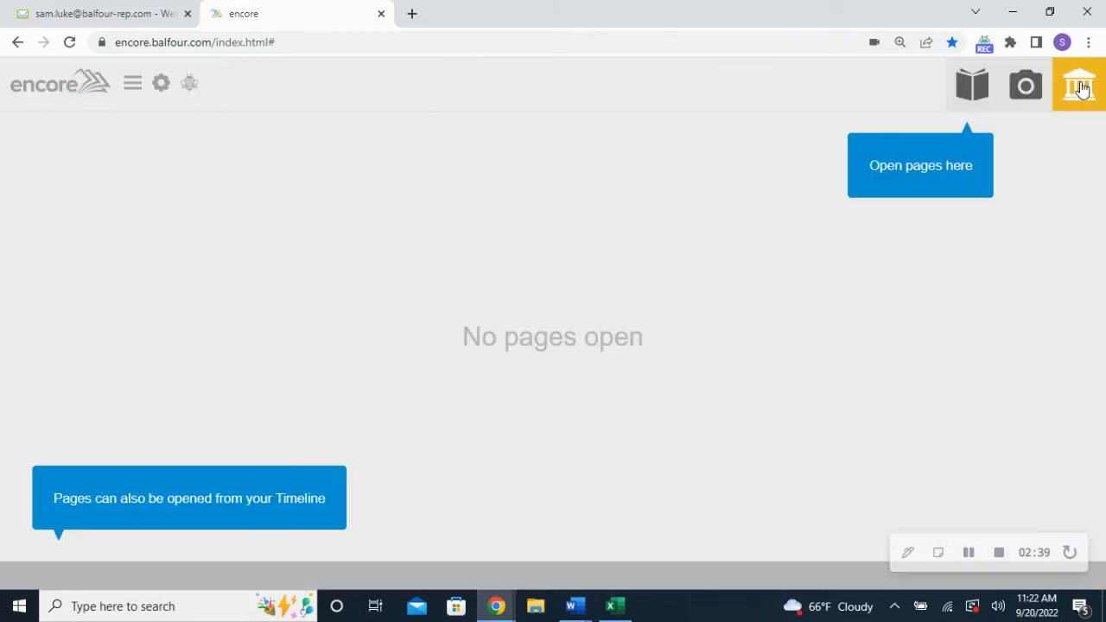
Add a collection divider named "Sports" in the photo library.
{"action": "left_click", "coordinate": [1025, 89]}
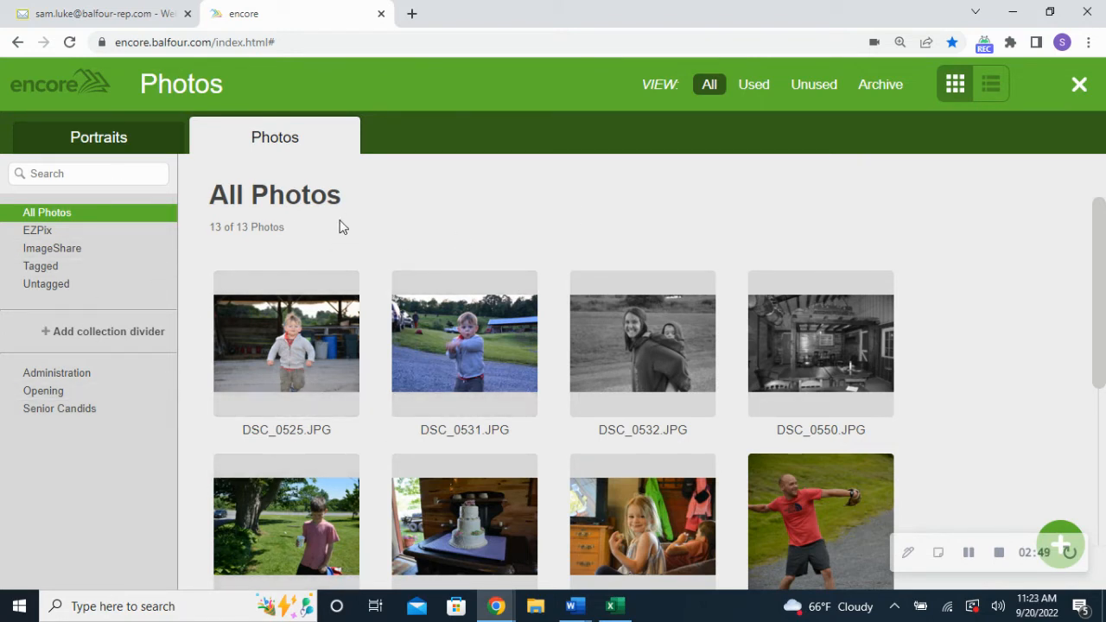
{"action": "left_click", "coordinate": [76, 340]}
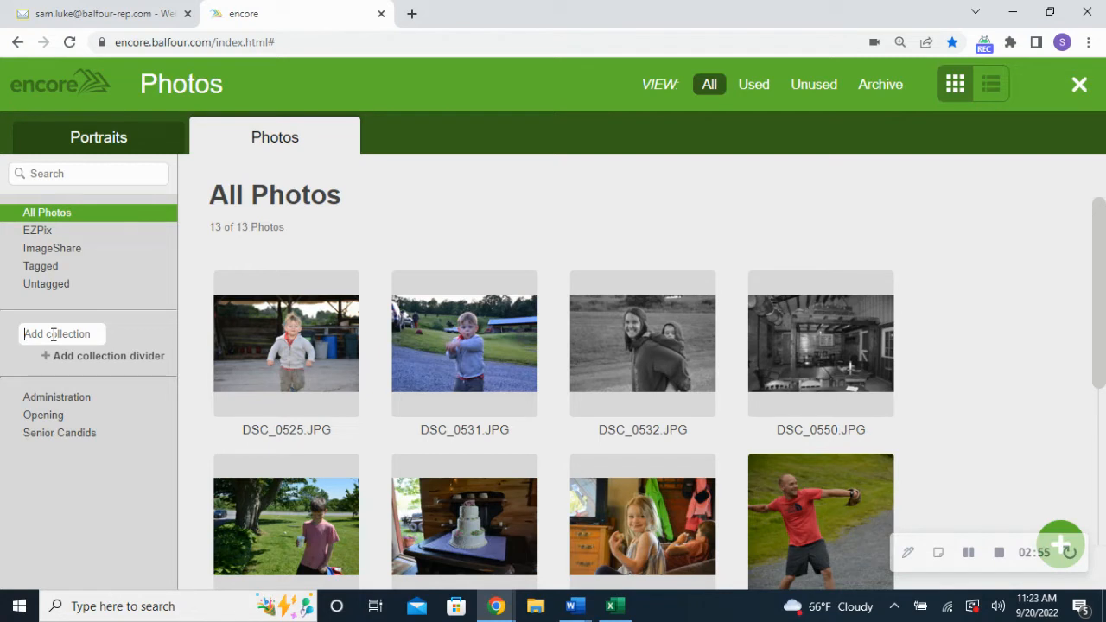
{"action": "type", "text": "Sports"}
{"action": "key", "text": "Return"}
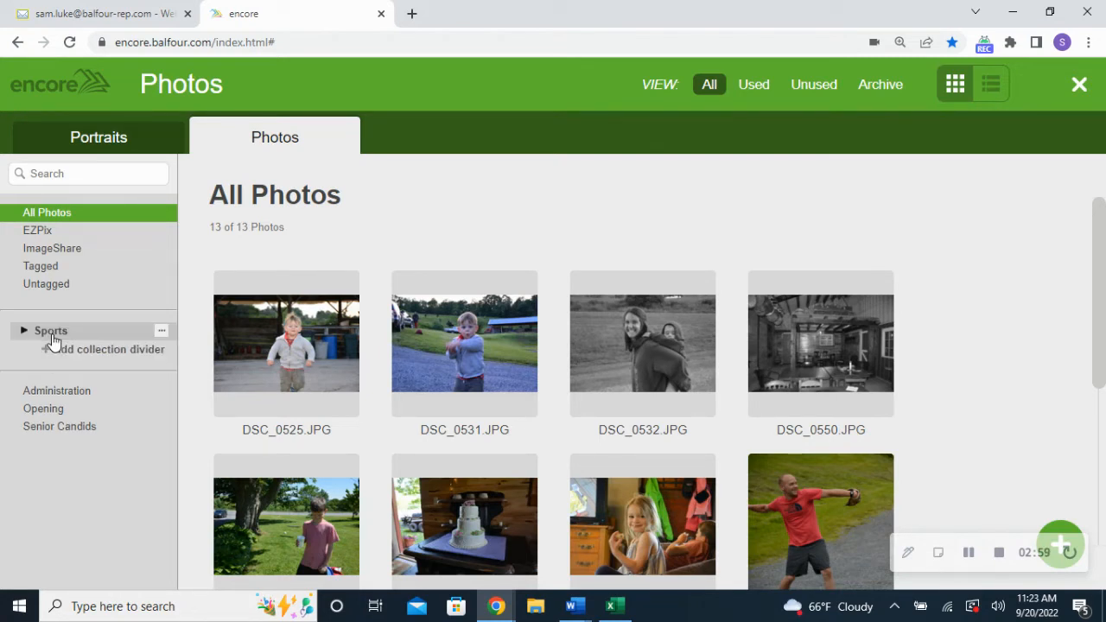
Add a tag named "Girls Basketball" under the Sports divider.
{"action": "left_click", "coordinate": [161, 336]}
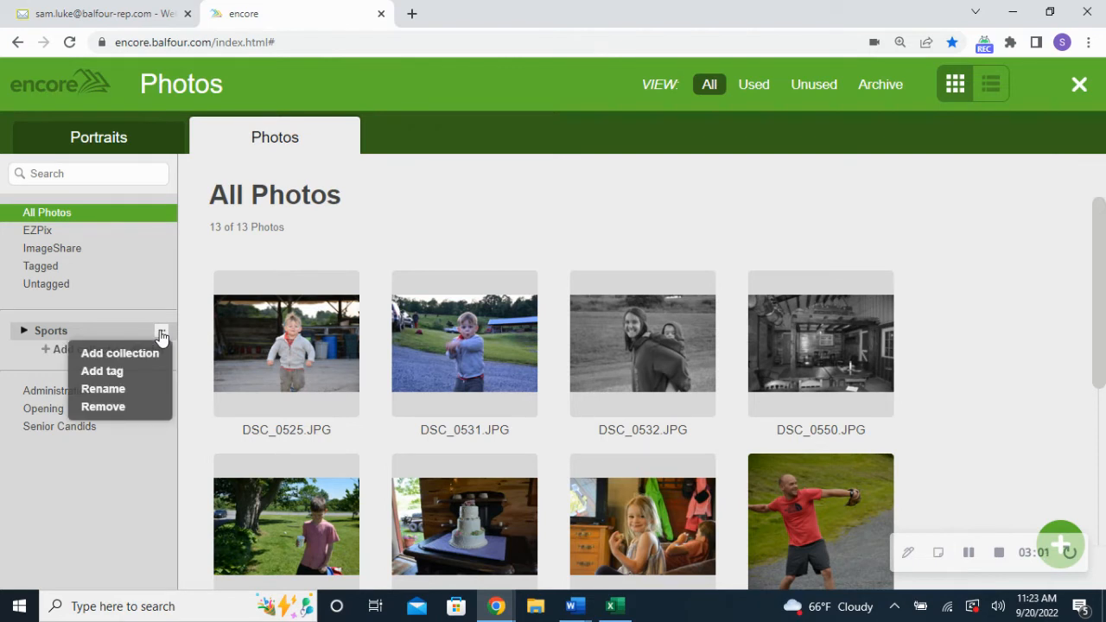
{"action": "left_click", "coordinate": [114, 375]}
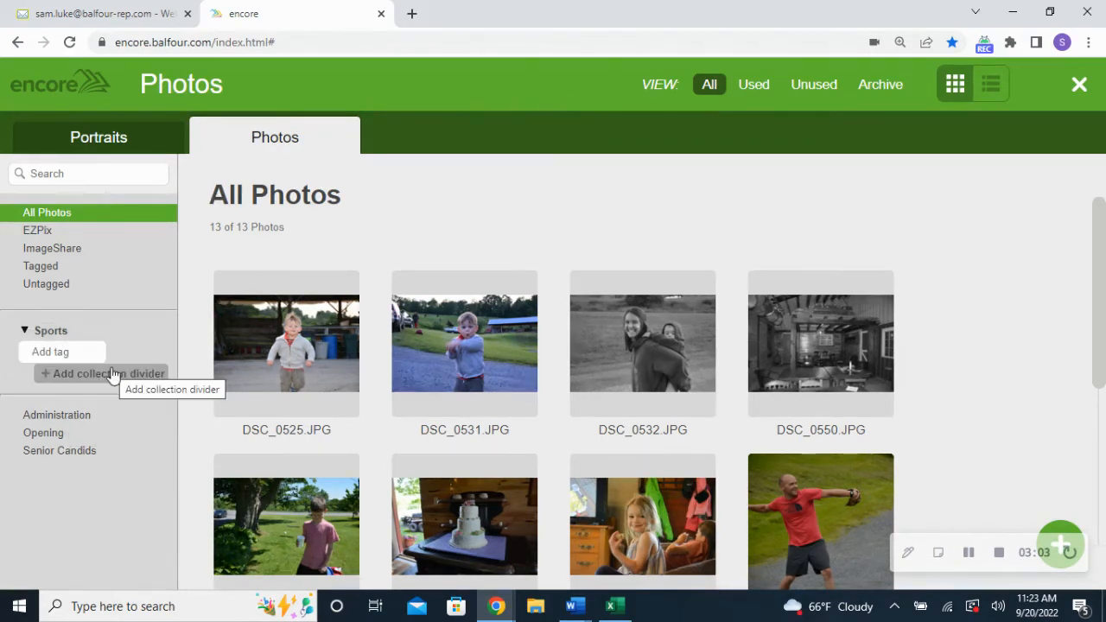
{"action": "type", "text": "Girls Basketball"}
{"action": "key", "text": "Return"}
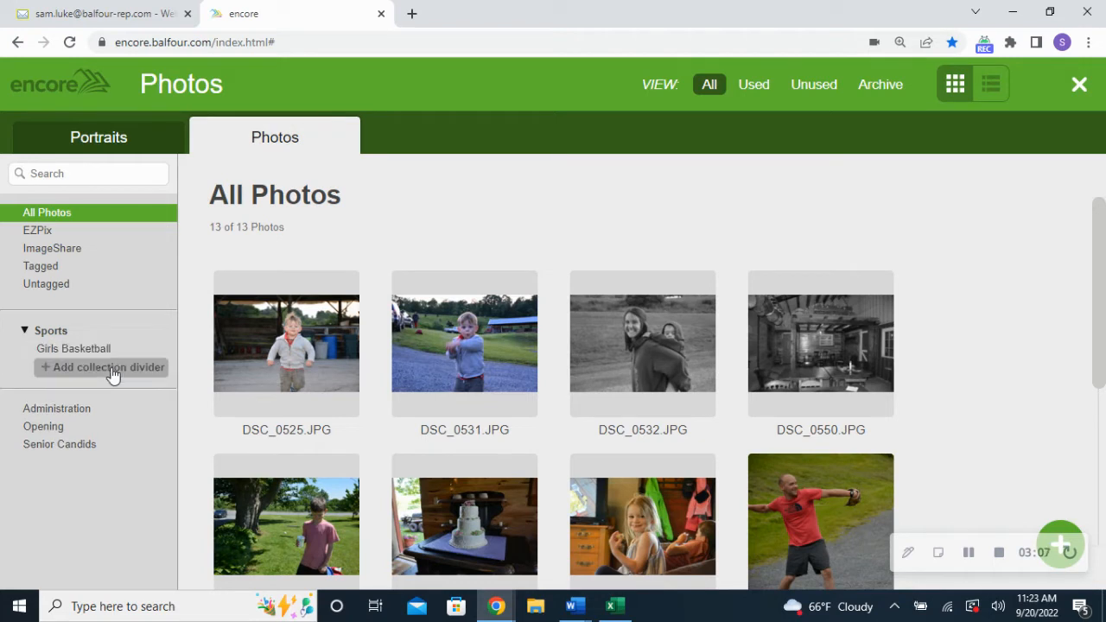
Add a tag named "Boys Basketball" under the Sports divider.
{"action": "left_click", "coordinate": [162, 331]}
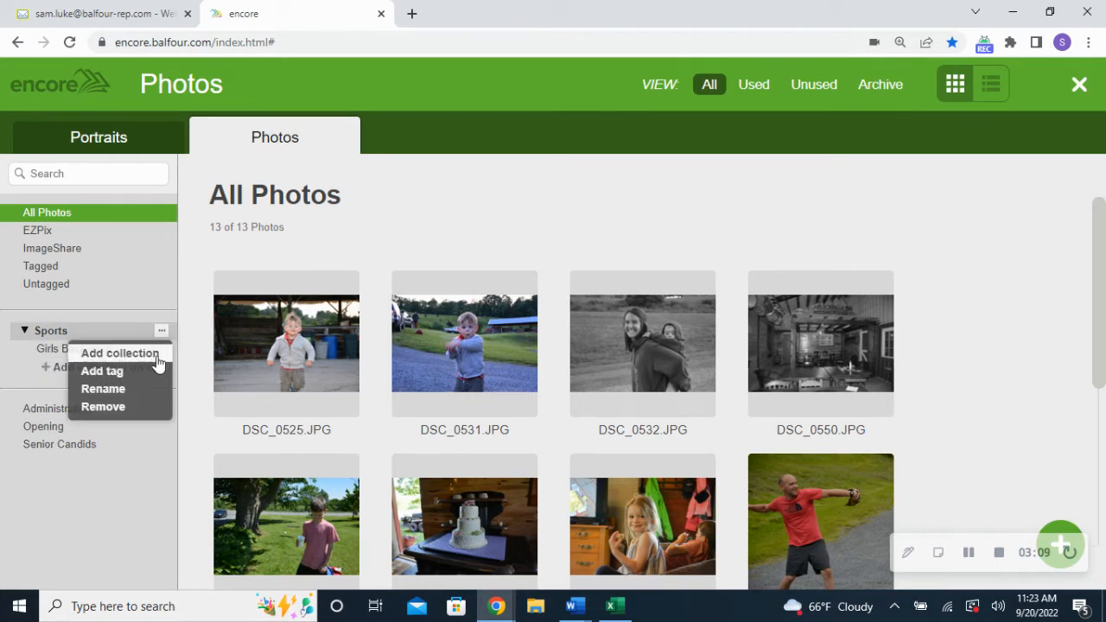
{"action": "left_click", "coordinate": [133, 381]}
{"action": "type", "text": "Boys B"}
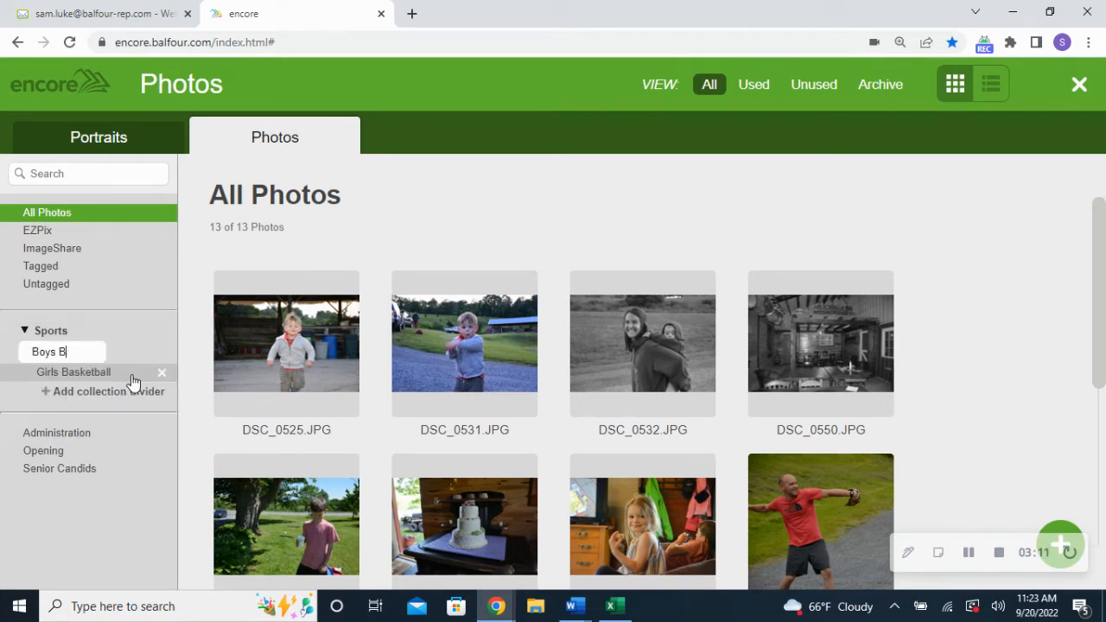
{"action": "type", "text": "asketball"}
{"action": "key", "text": "Return"}
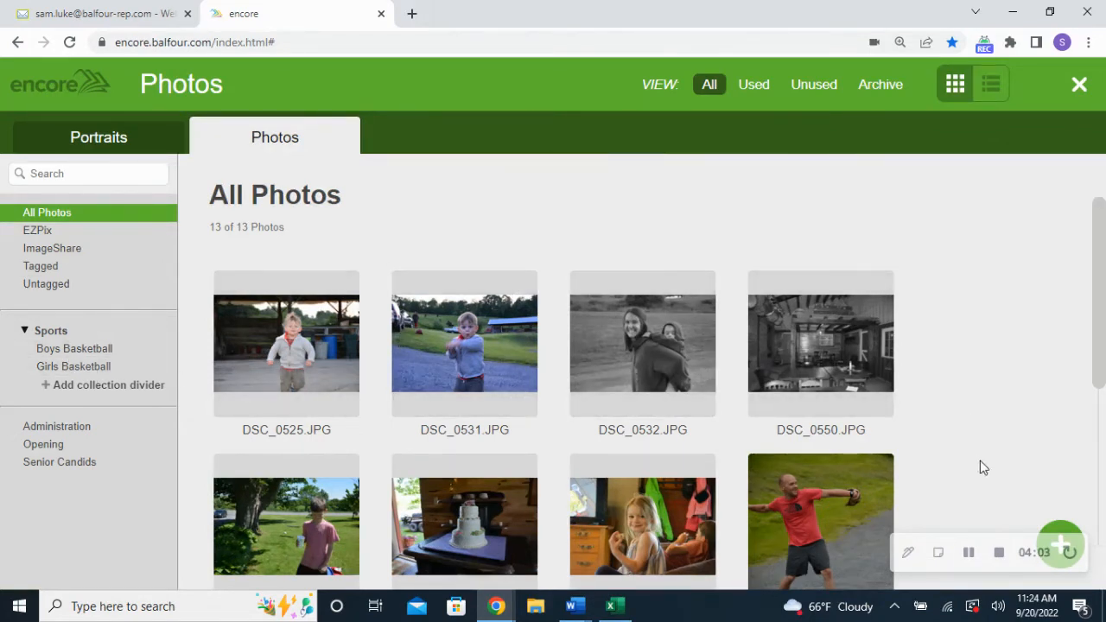
Start a photo upload from Google Drive and open the "Aurora Fall 2021" folder.
{"action": "left_click", "coordinate": [1063, 536]}
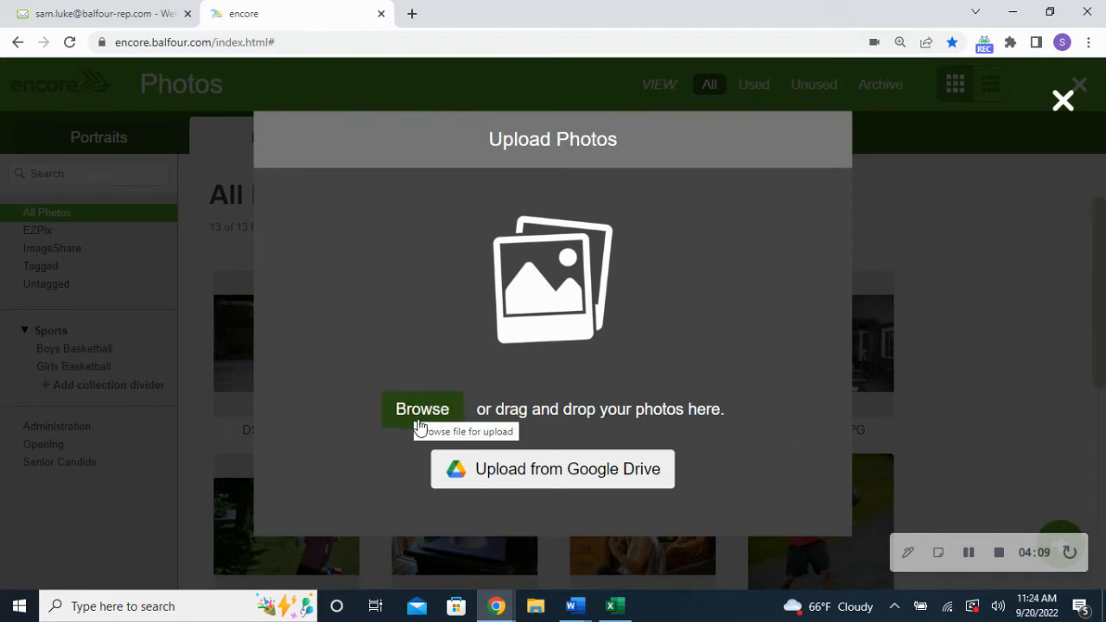
{"action": "left_click", "coordinate": [584, 476]}
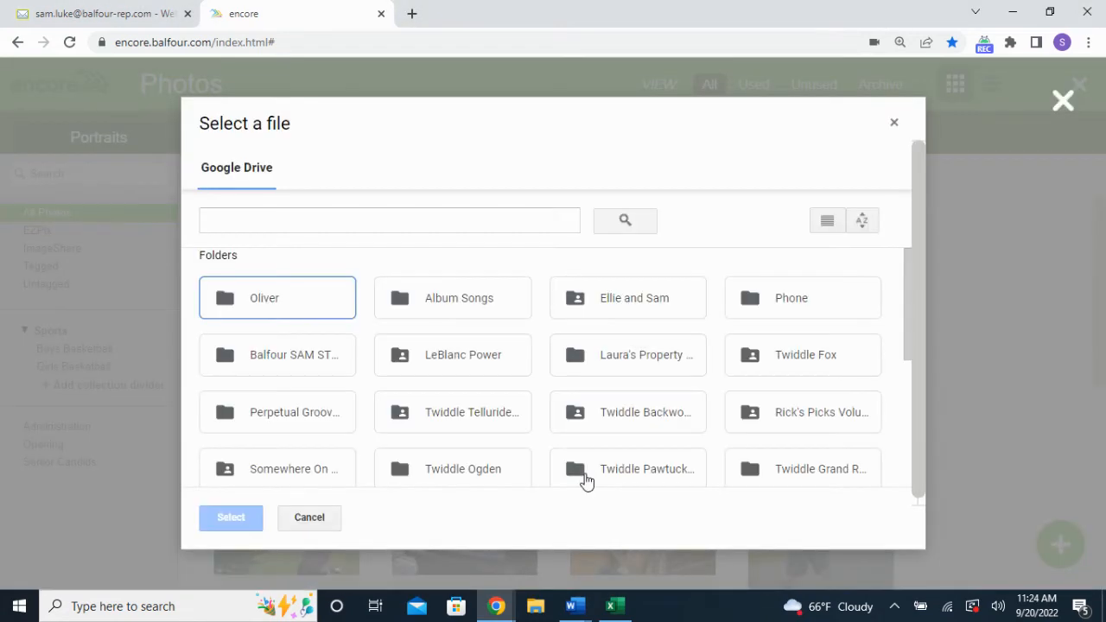
{"action": "left_click", "coordinate": [671, 297]}
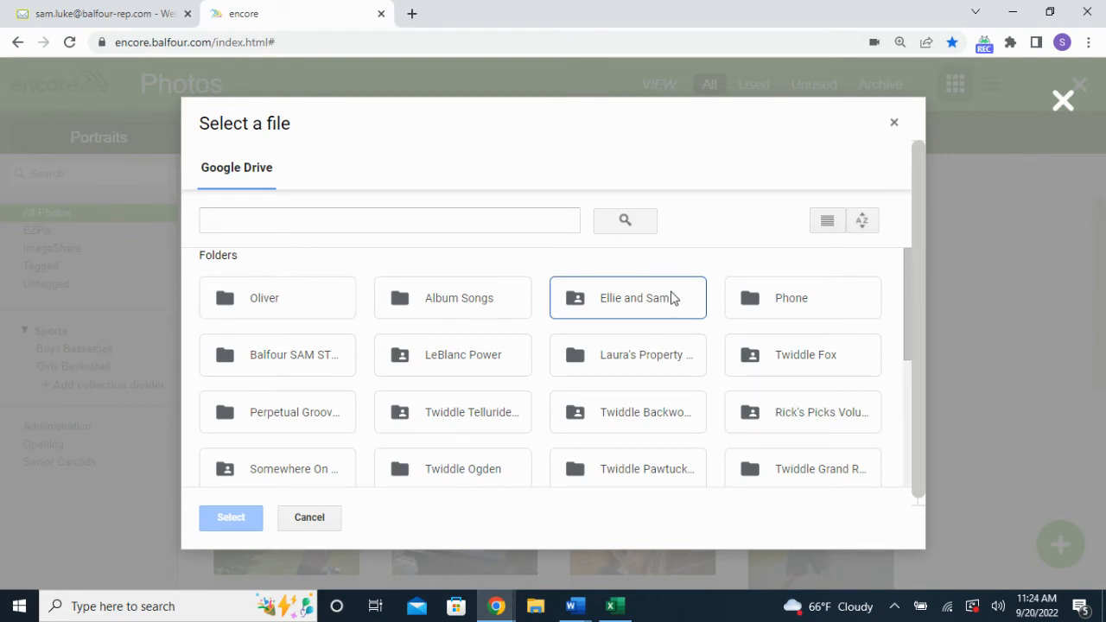
{"action": "double_click", "coordinate": [620, 298]}
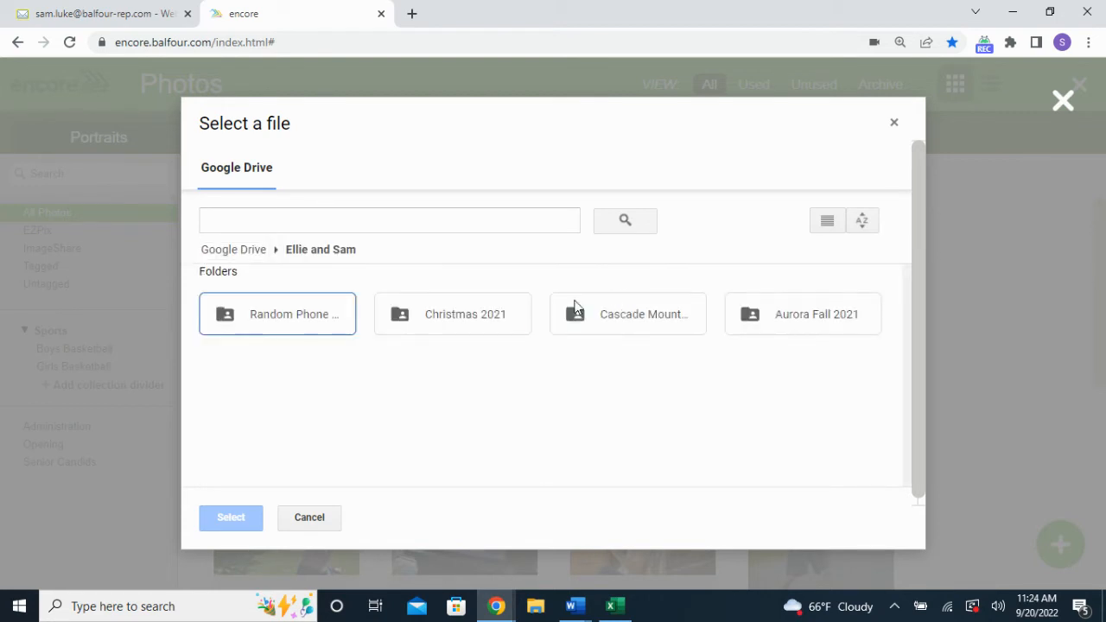
{"action": "double_click", "coordinate": [785, 313]}
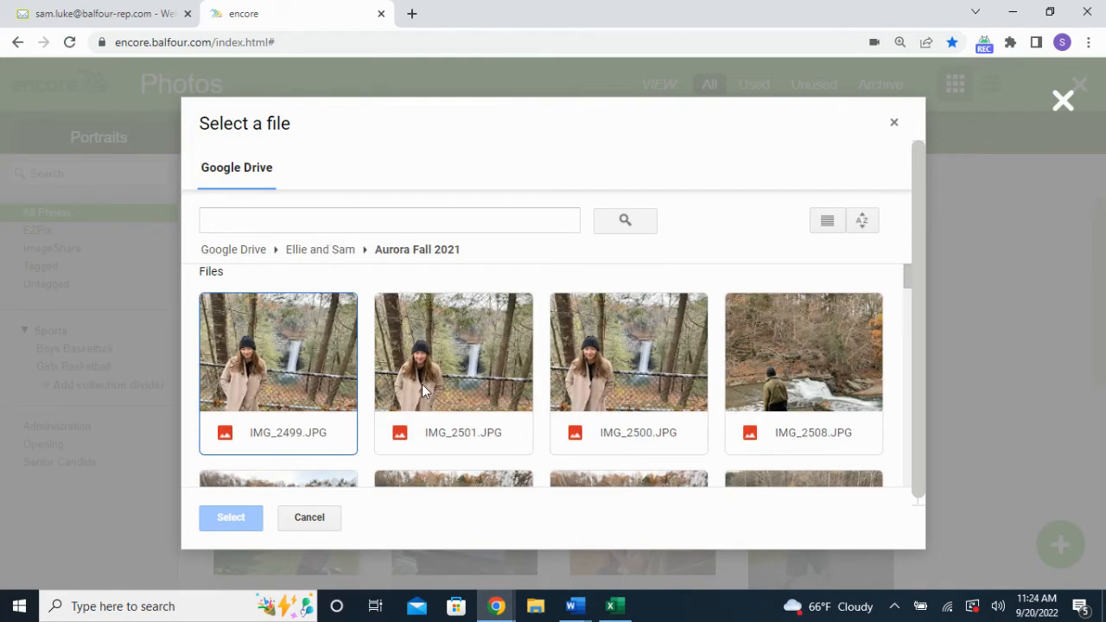
Choose the consecutive run of photos from IMG_2517.JPG through IMG_2475.JPG for the upload.
{"action": "scroll", "coordinate": [423, 390], "scroll_direction": "down", "scroll_amount": 10}
{"action": "scroll", "coordinate": [422, 390], "scroll_direction": "down", "scroll_amount": 10}
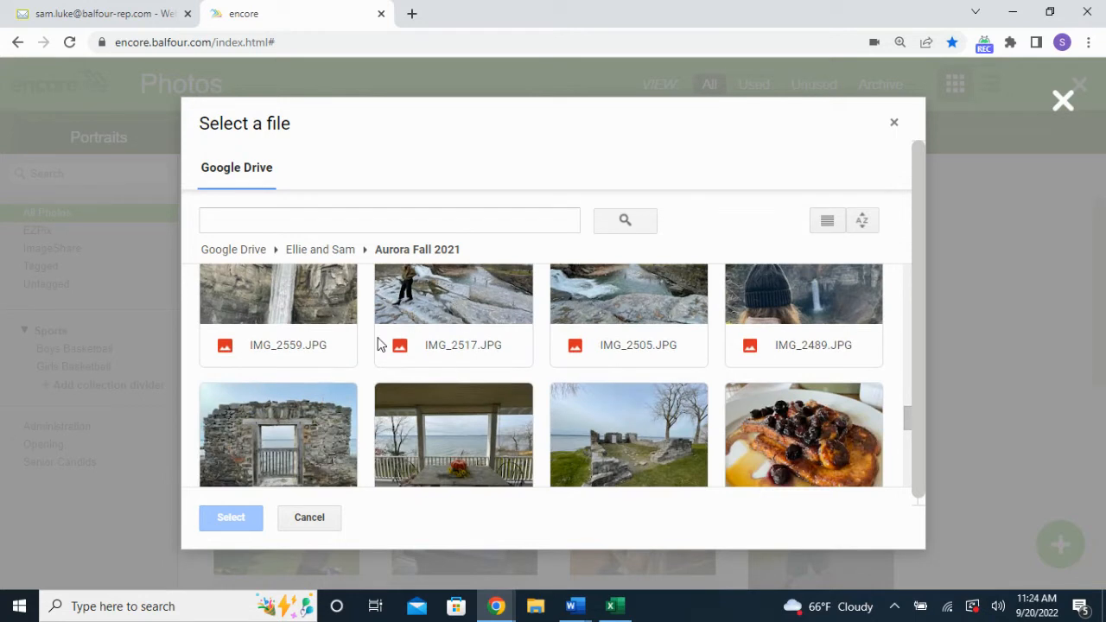
{"action": "left_click", "coordinate": [436, 317]}
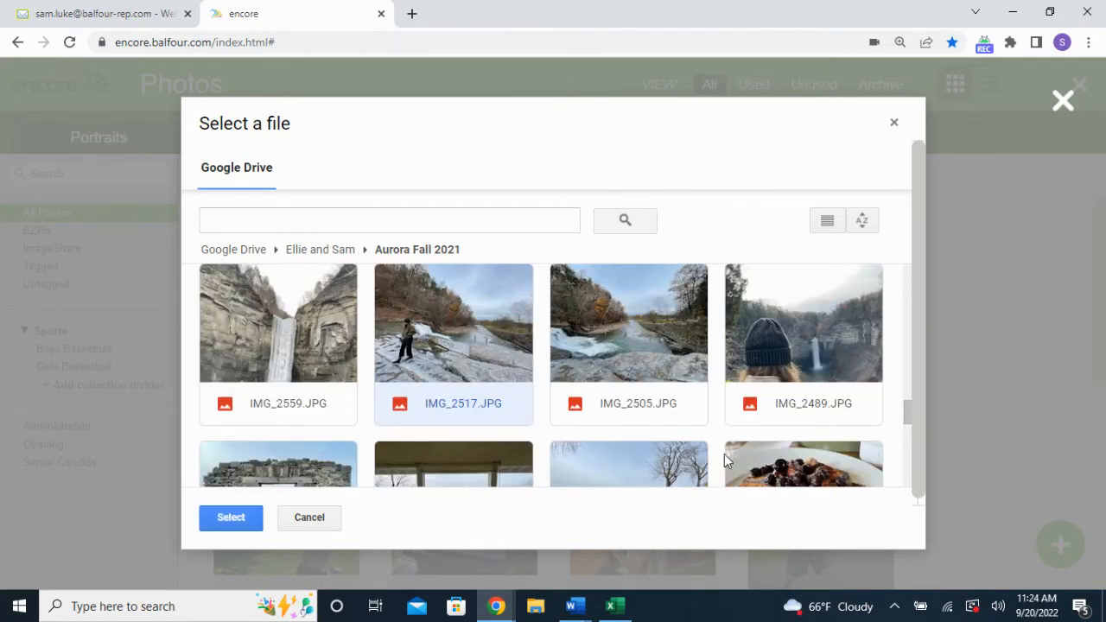
{"action": "left_click", "coordinate": [774, 471], "text": "shift"}
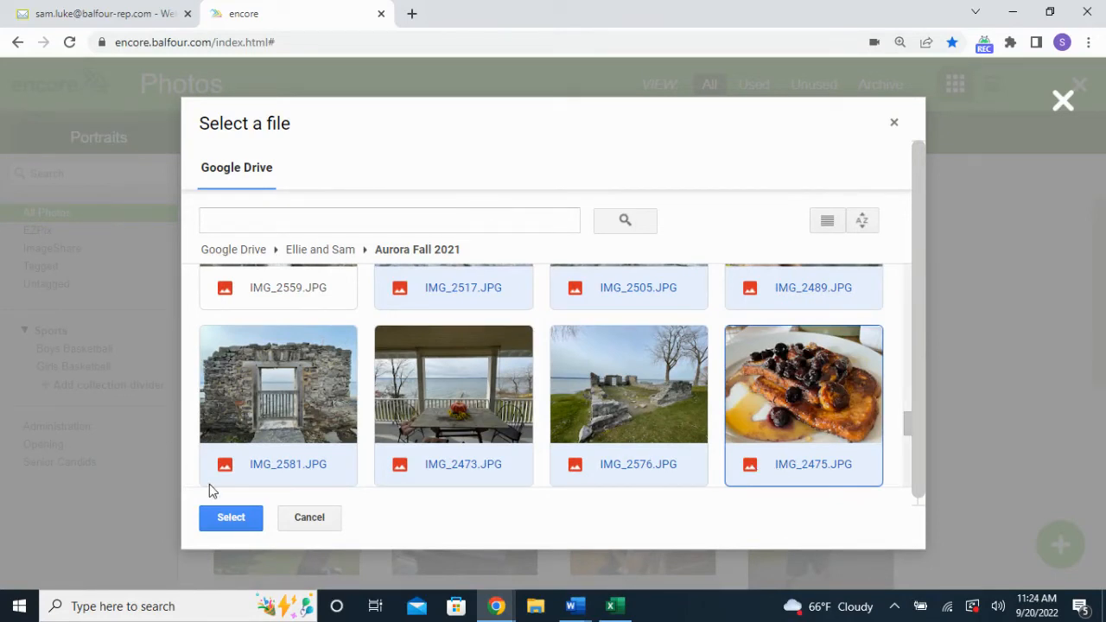
{"action": "left_click", "coordinate": [232, 518]}
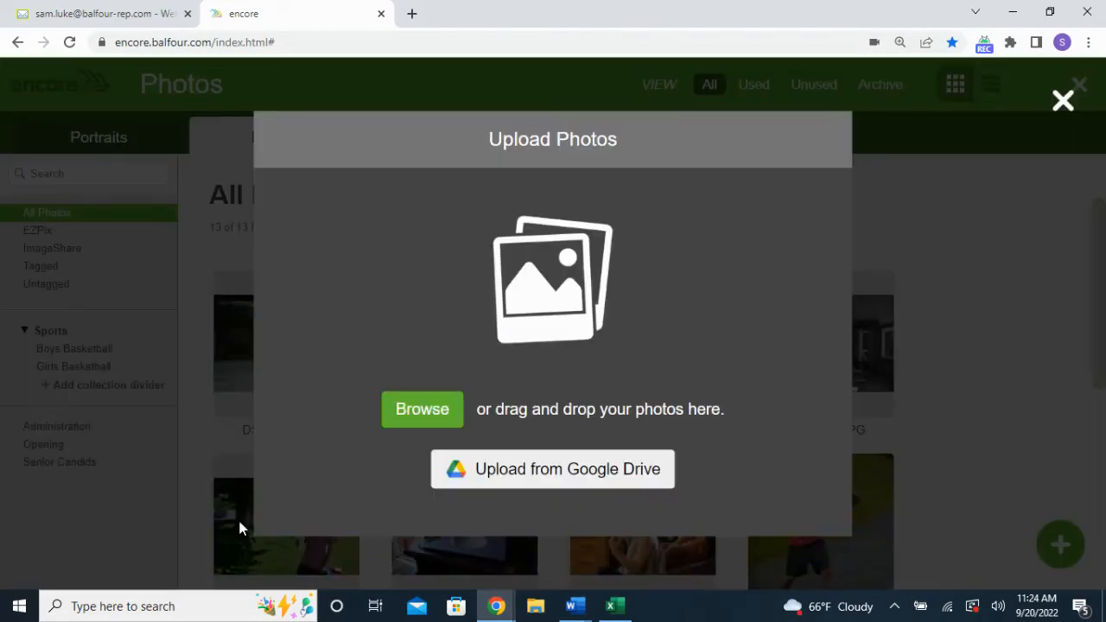
Try to choose the photos from IMG_2546.JPG through IMG_2554.JPG in the Google Drive folder "Aurora Fall 2021" for upload.
{"action": "left_click", "coordinate": [606, 471]}
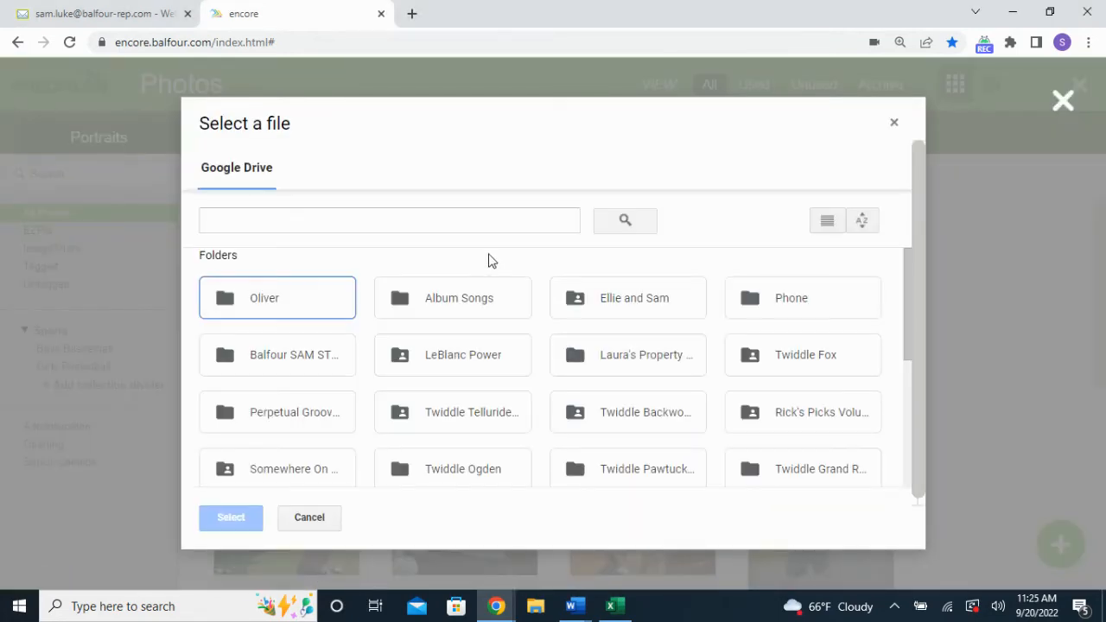
{"action": "double_click", "coordinate": [625, 308]}
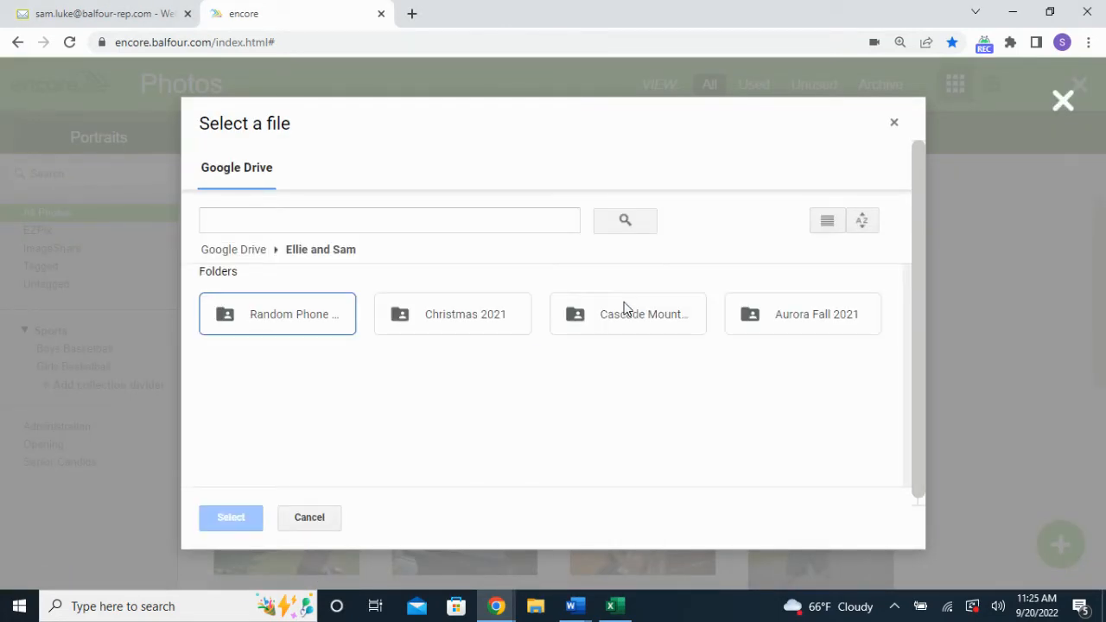
{"action": "double_click", "coordinate": [775, 328]}
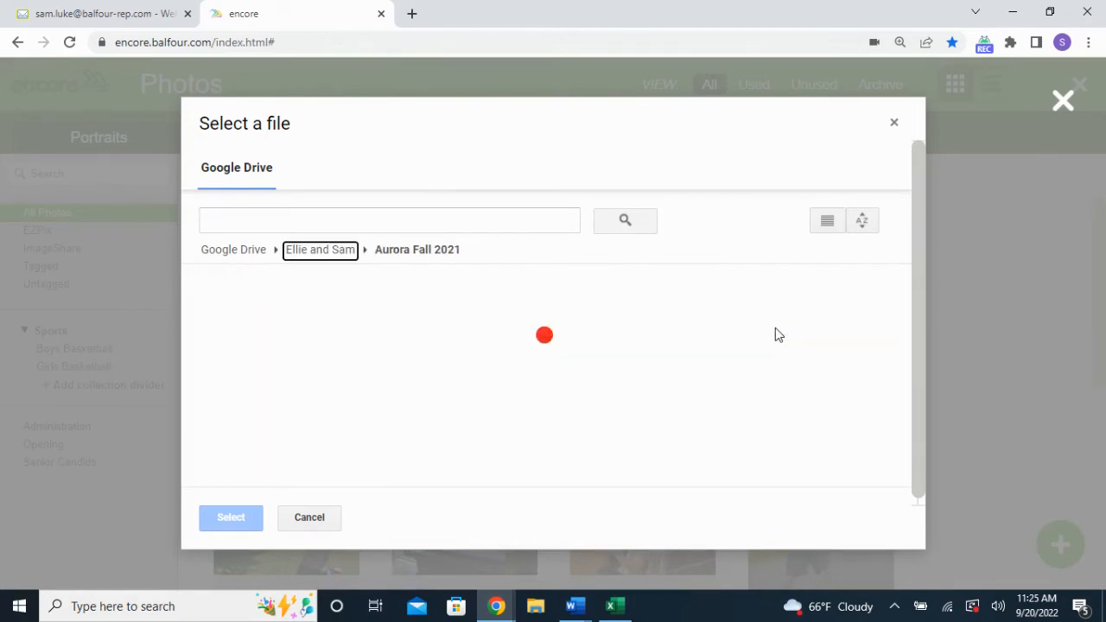
{"action": "scroll", "coordinate": [331, 377], "scroll_direction": "down", "scroll_amount": 3}
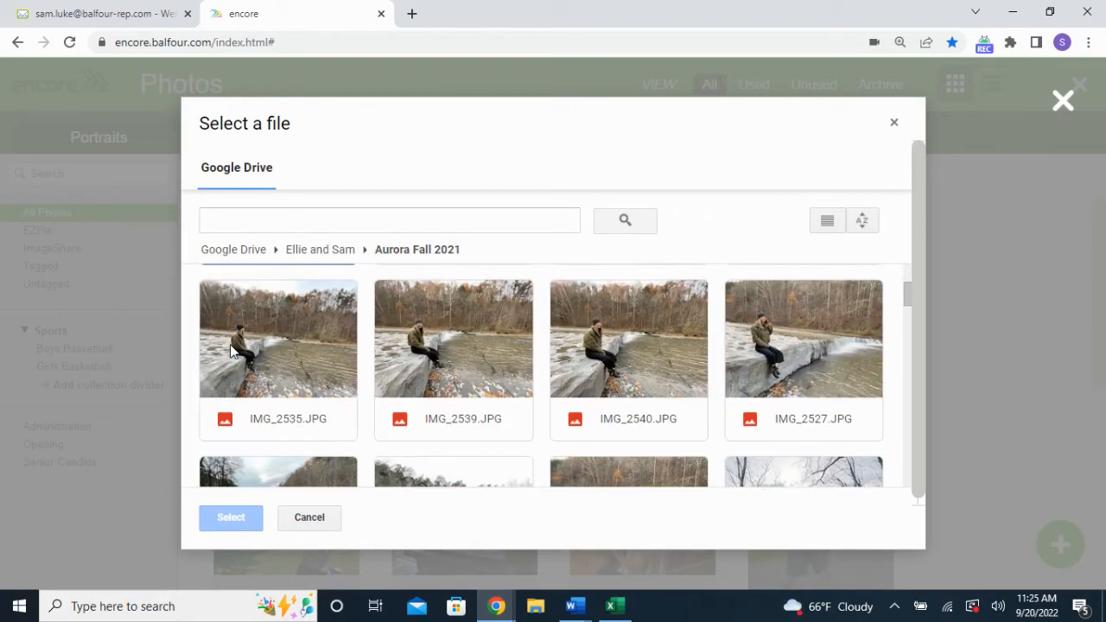
{"action": "scroll", "coordinate": [291, 420], "scroll_direction": "down", "scroll_amount": 1}
{"action": "left_click", "coordinate": [291, 420]}
{"action": "scroll", "coordinate": [291, 420], "scroll_direction": "down", "scroll_amount": 5}
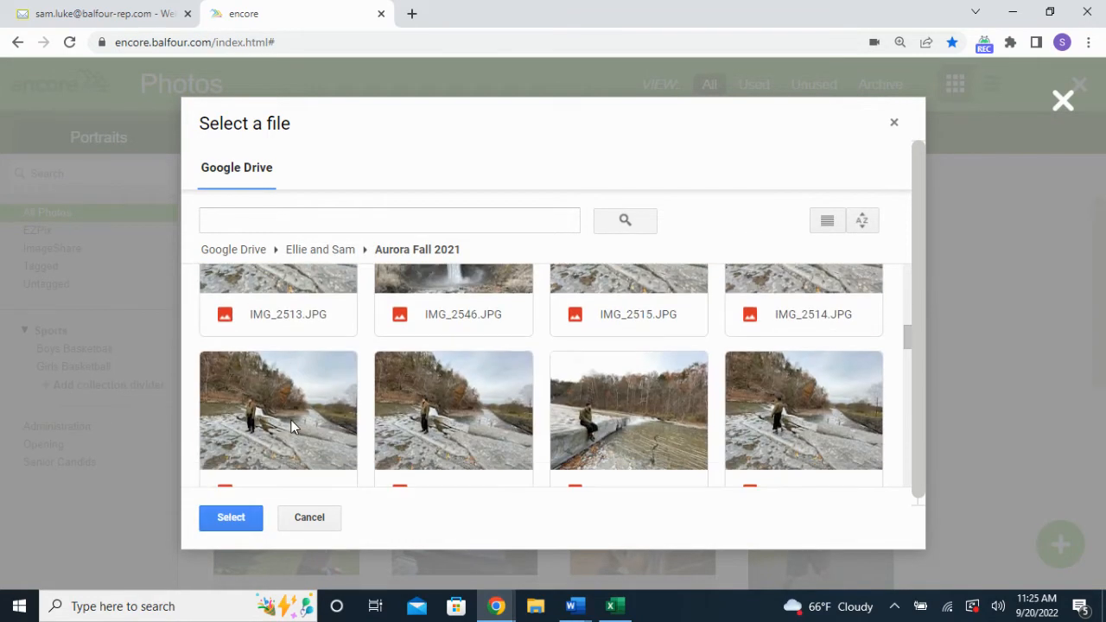
{"action": "scroll", "coordinate": [509, 305], "scroll_direction": "up", "scroll_amount": 1}
{"action": "left_click", "coordinate": [508, 305]}
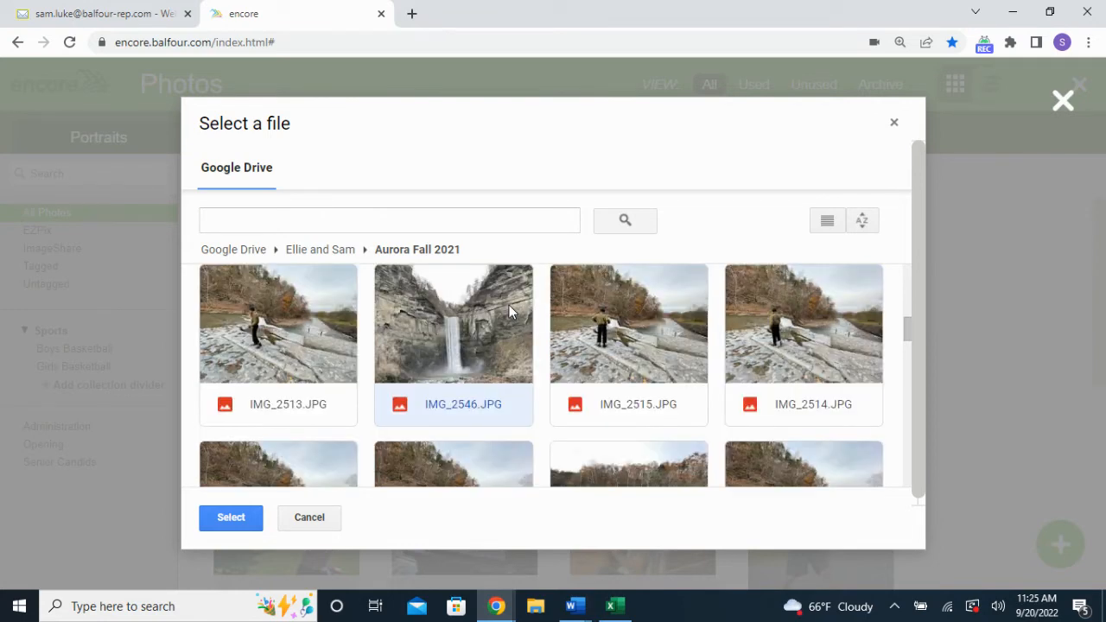
{"action": "scroll", "coordinate": [551, 354], "scroll_direction": "down", "scroll_amount": 6}
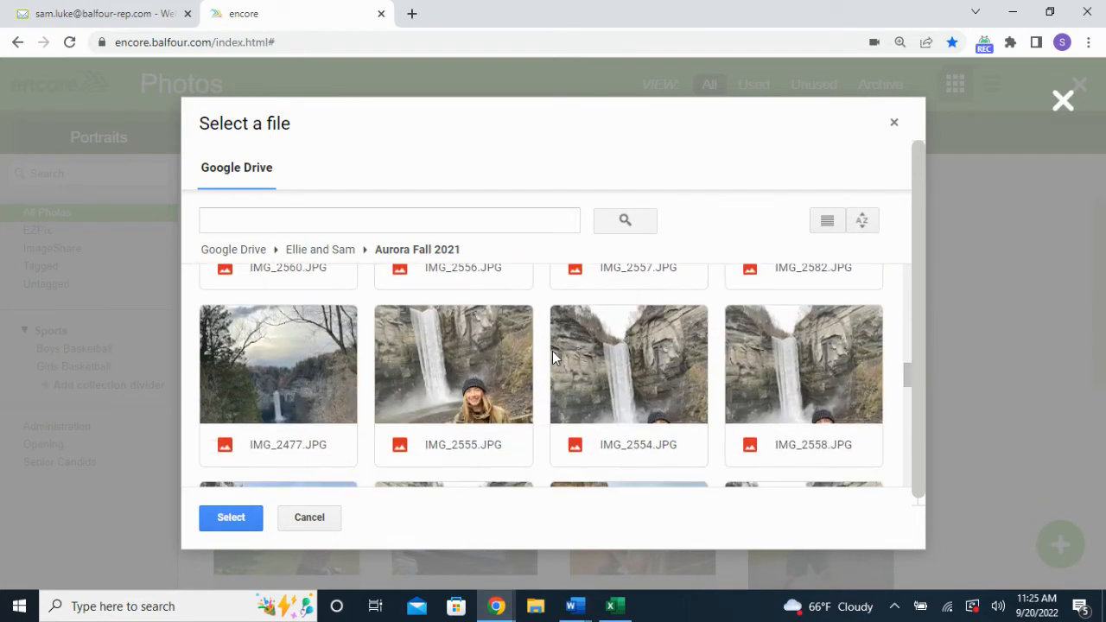
{"action": "left_click", "coordinate": [636, 372]}
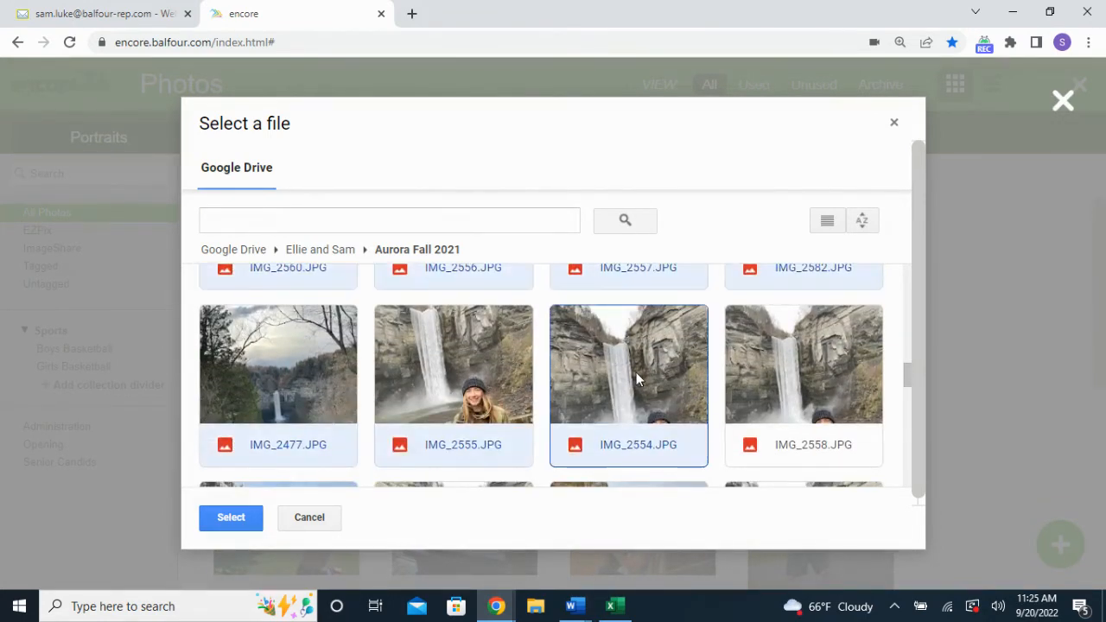
{"action": "left_click", "coordinate": [230, 518]}
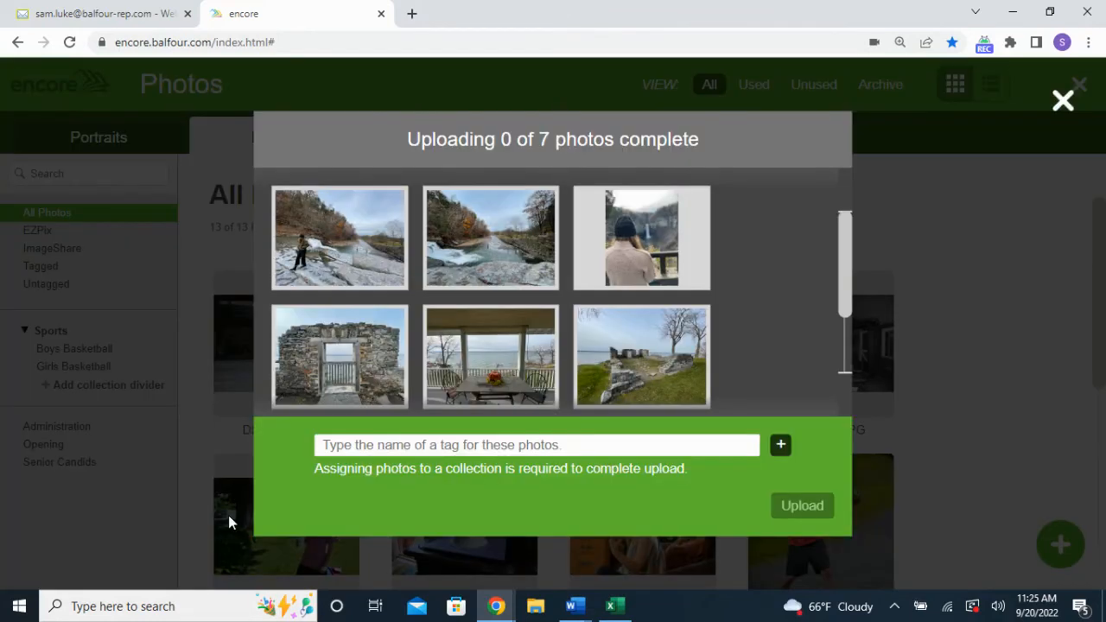
Assign the "Opening" tag to the chosen photos, upload them and dismiss the upload notification.
{"action": "left_click", "coordinate": [493, 445]}
{"action": "type", "text": "f"}
{"action": "key", "text": "BackSpace"}
{"action": "type", "text": "Opening"}
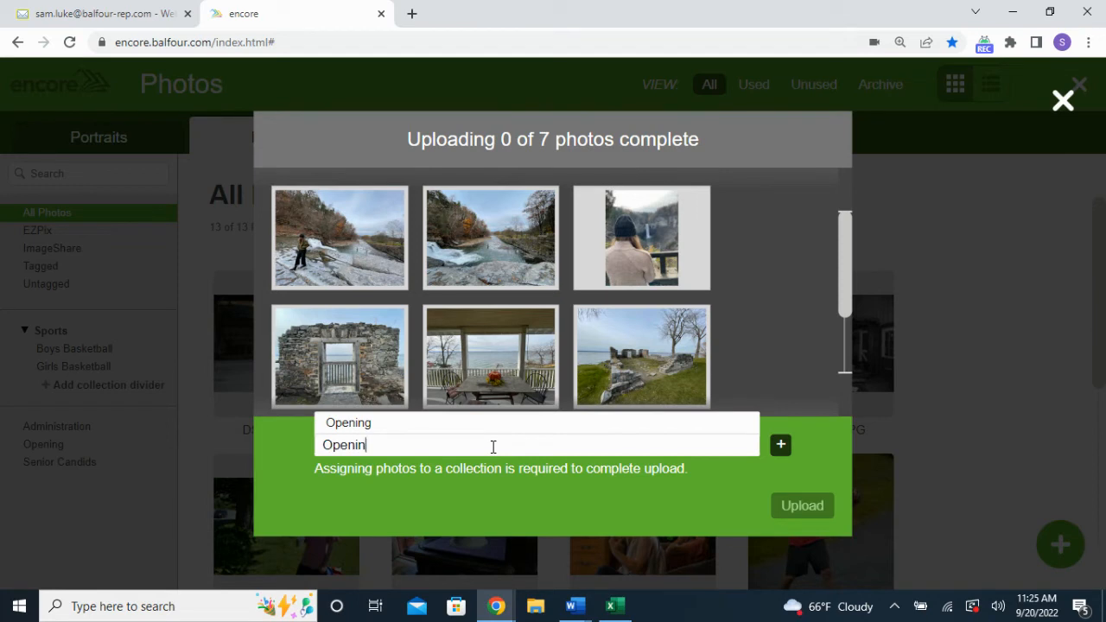
{"action": "left_click", "coordinate": [409, 426]}
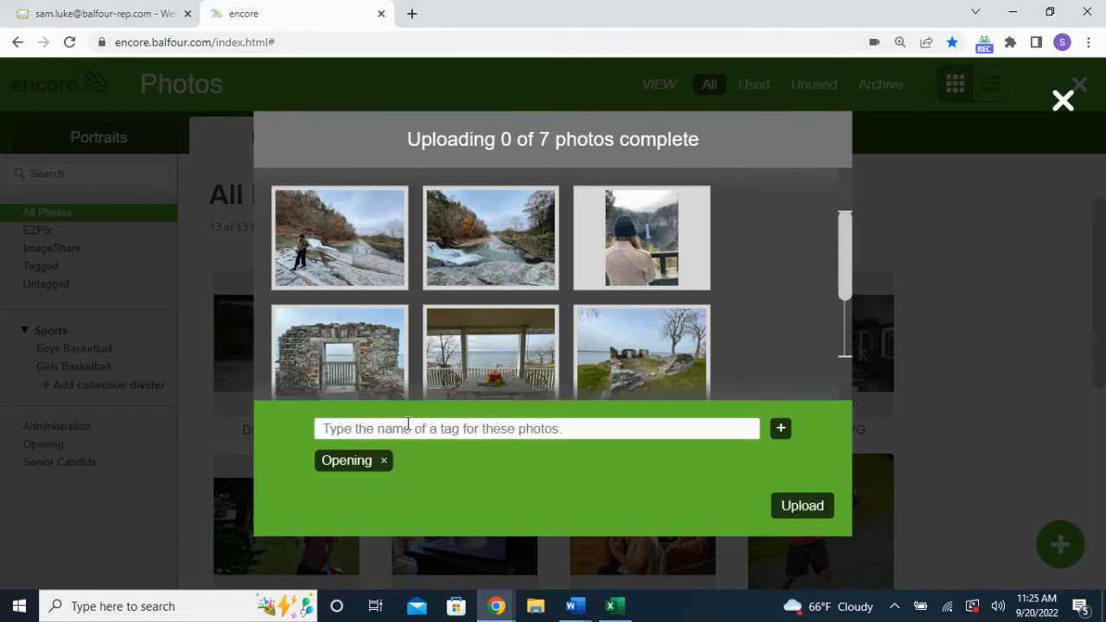
{"action": "left_click", "coordinate": [810, 507]}
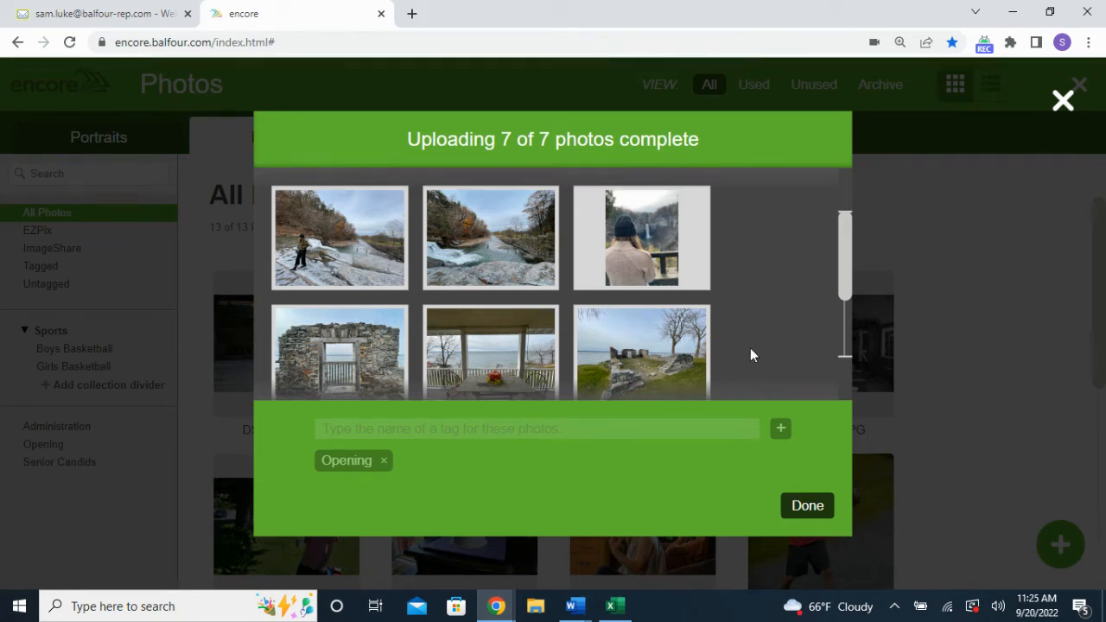
{"action": "left_click", "coordinate": [806, 508]}
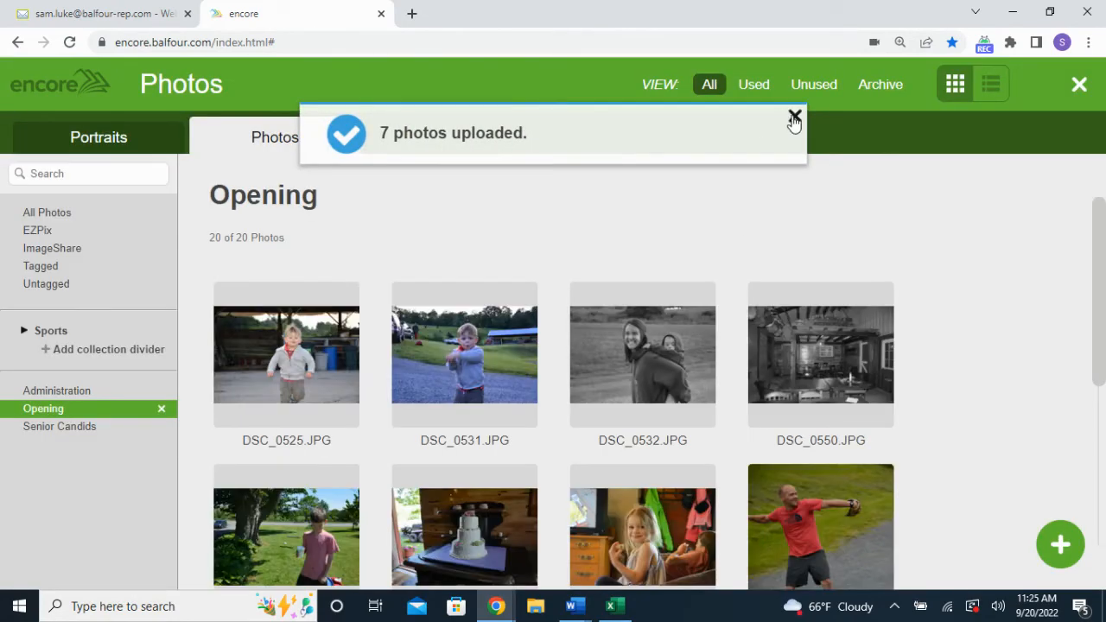
{"action": "left_click", "coordinate": [793, 118]}
Review the photos in the Opening collection as a thumbnail grid and as a detailed list.
{"action": "scroll", "coordinate": [612, 233], "scroll_direction": "down", "scroll_amount": 4}
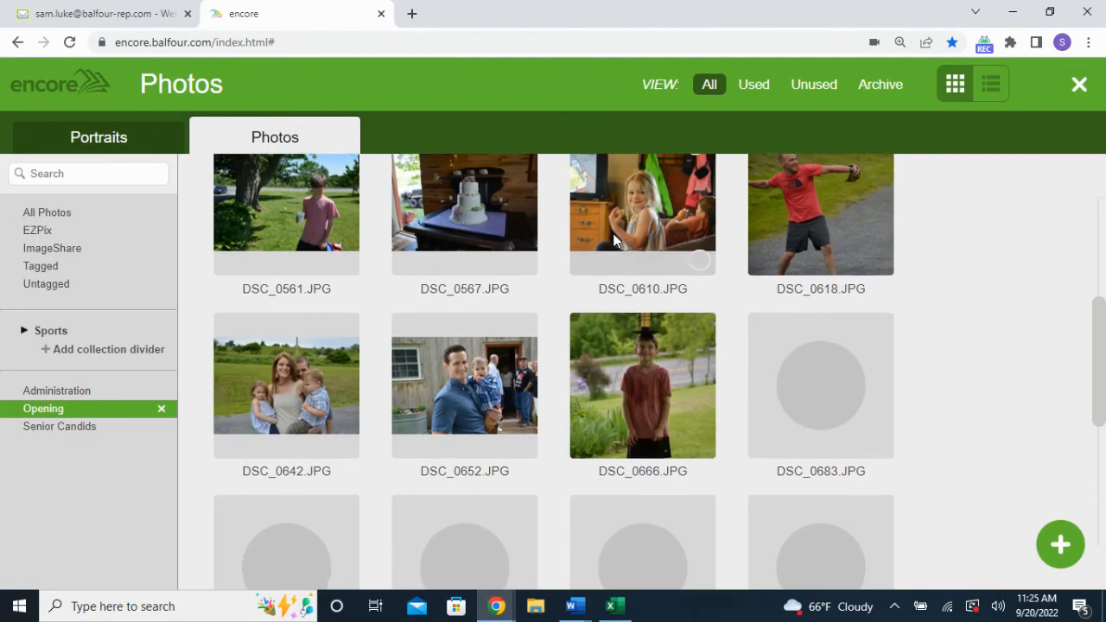
{"action": "scroll", "coordinate": [576, 392], "scroll_direction": "down", "scroll_amount": 3}
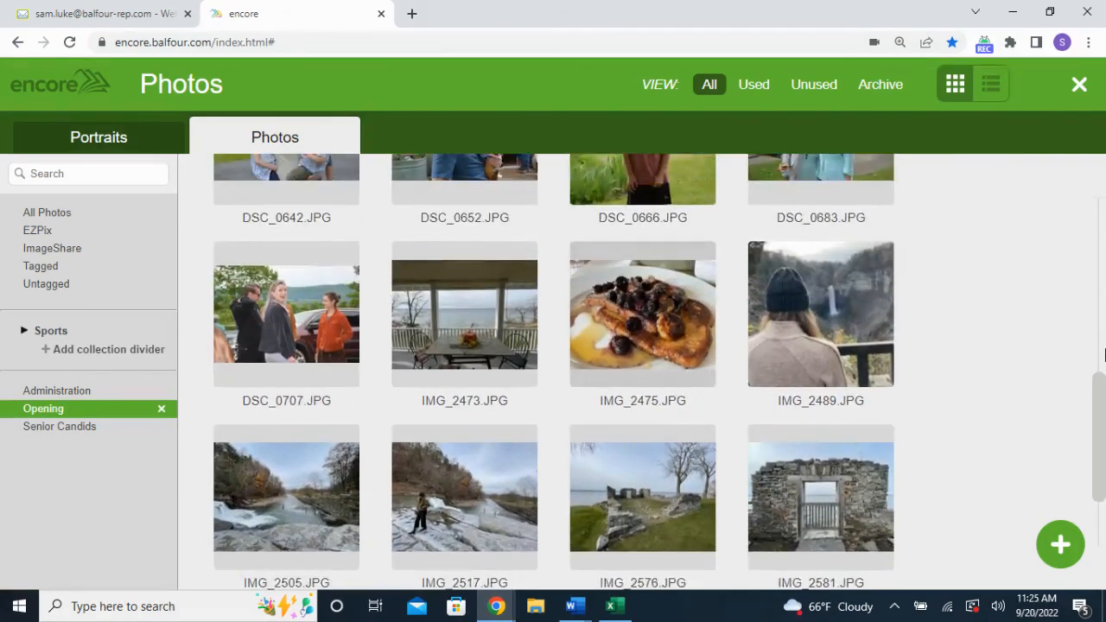
{"action": "scroll", "coordinate": [1091, 185], "scroll_direction": "up", "scroll_amount": 1}
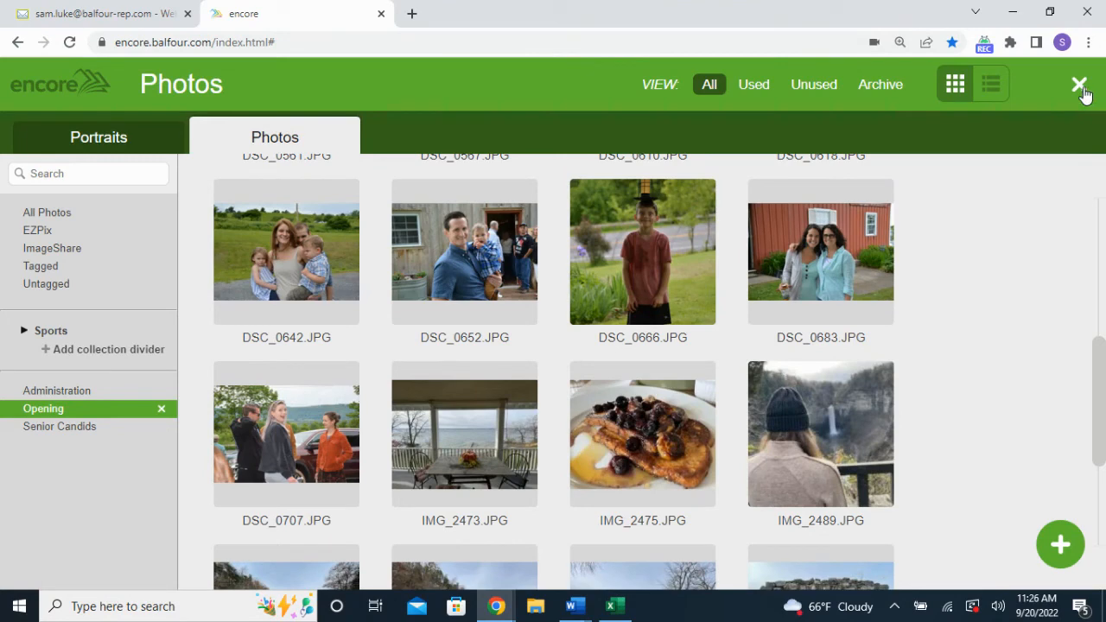
{"action": "scroll", "coordinate": [862, 190], "scroll_direction": "up", "scroll_amount": 1}
{"action": "left_click", "coordinate": [986, 91]}
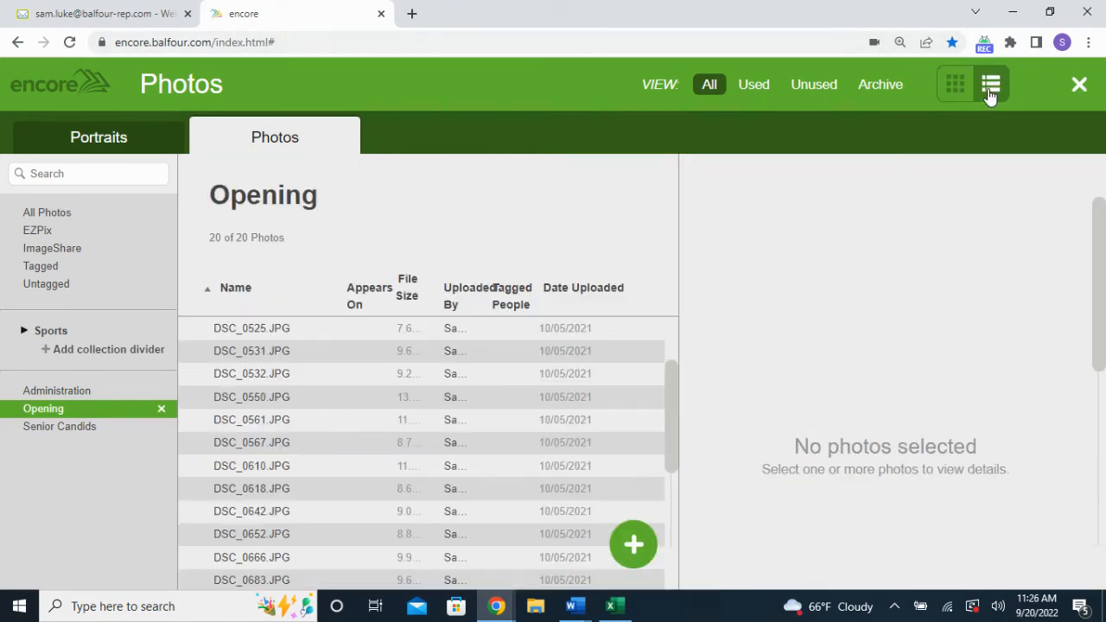
{"action": "left_click", "coordinate": [954, 84]}
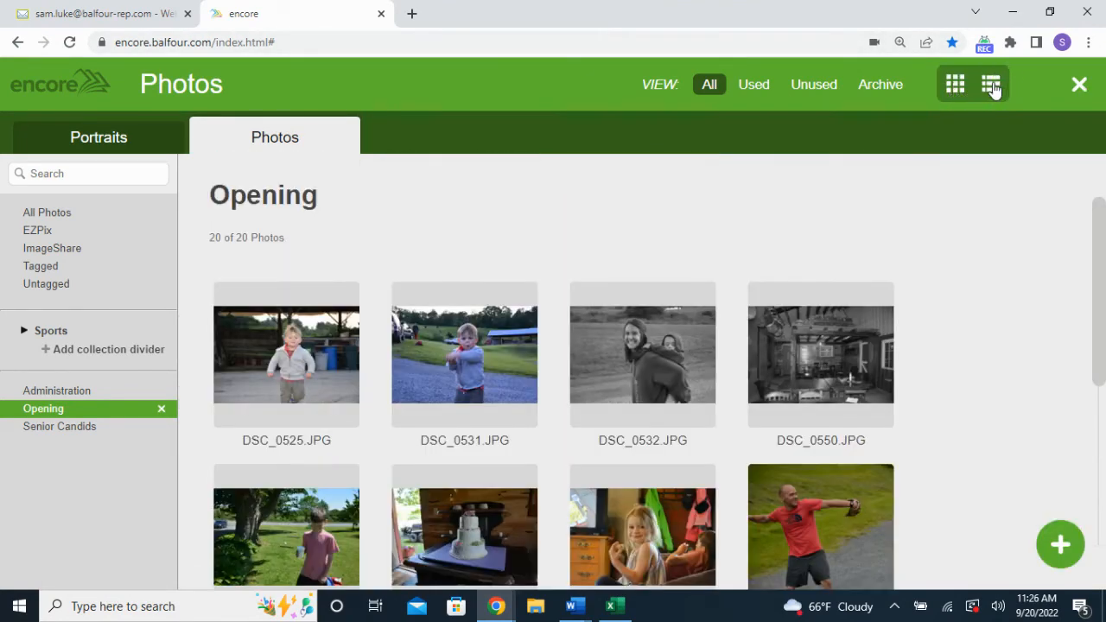
{"action": "left_click", "coordinate": [991, 84]}
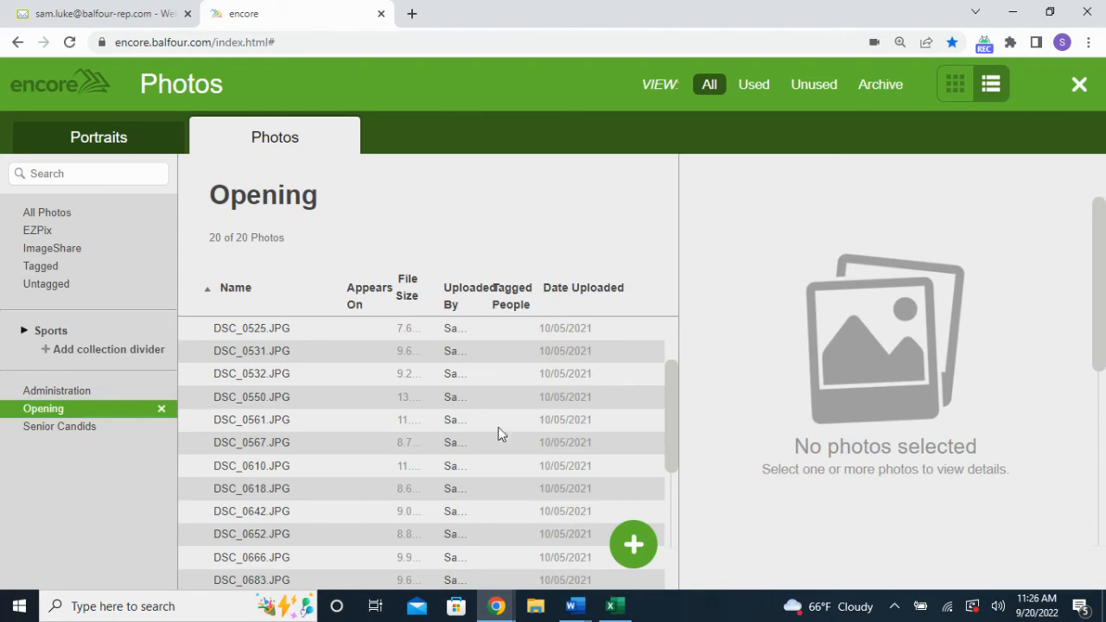
{"action": "scroll", "coordinate": [393, 369], "scroll_direction": "down", "scroll_amount": 2}
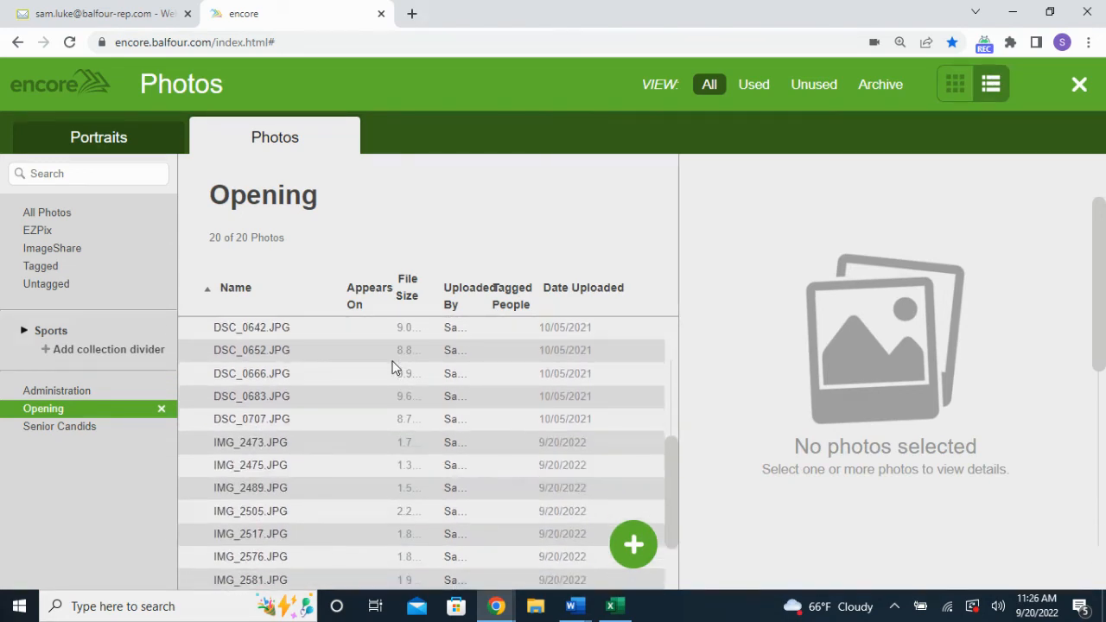
{"action": "scroll", "coordinate": [393, 369], "scroll_direction": "up", "scroll_amount": 2}
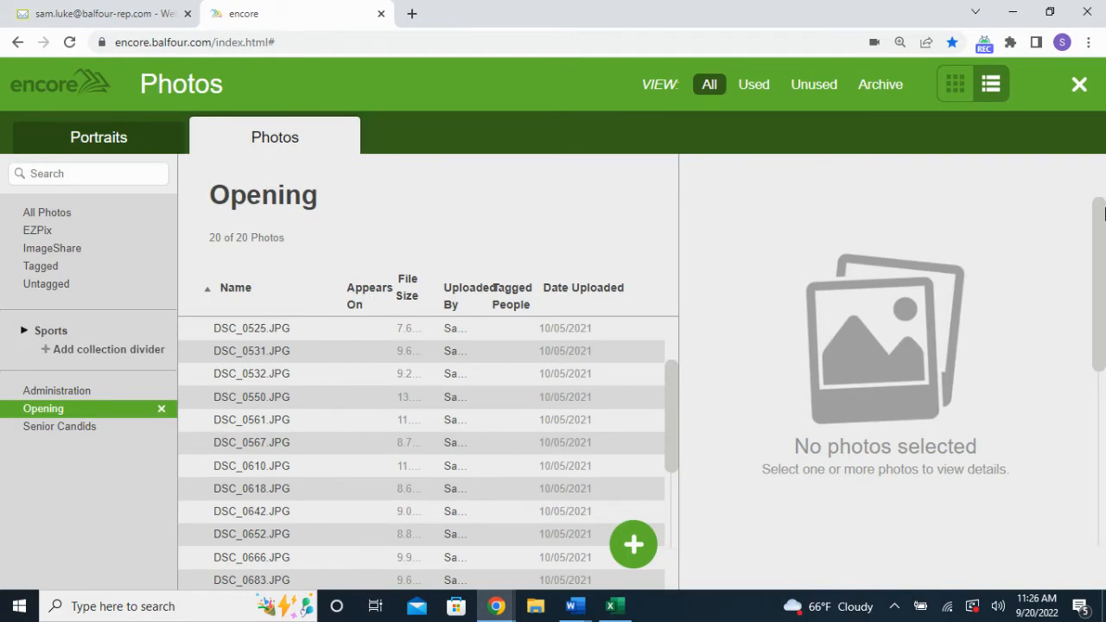
Close and reopen the photo library, check the Portraits section, and return to all photos in grid view.
{"action": "left_click", "coordinate": [1077, 90]}
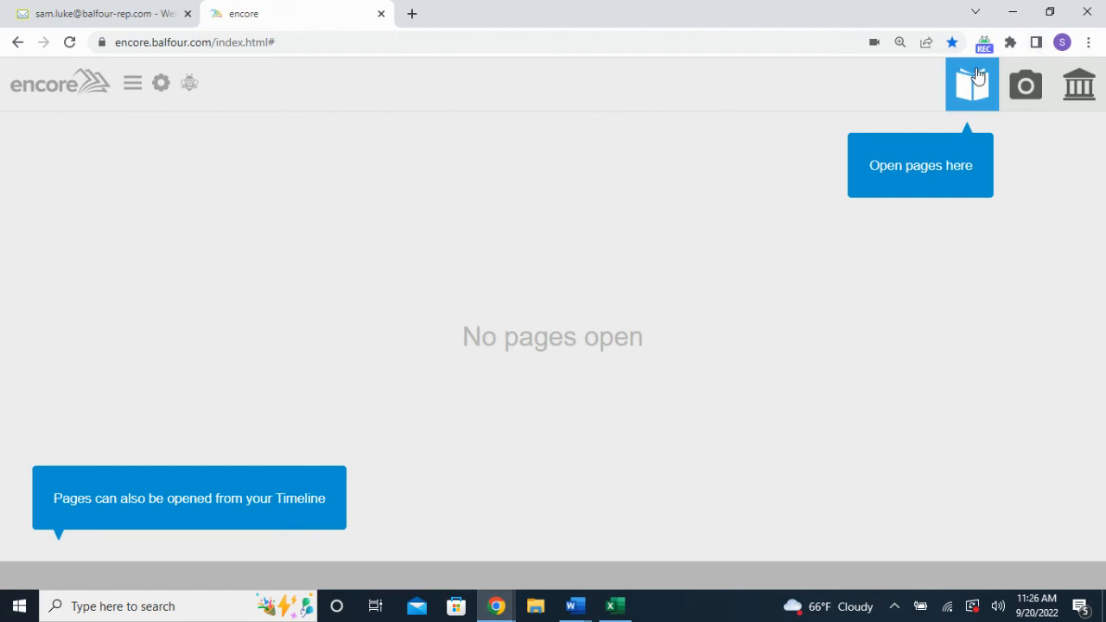
{"action": "left_click", "coordinate": [1030, 86]}
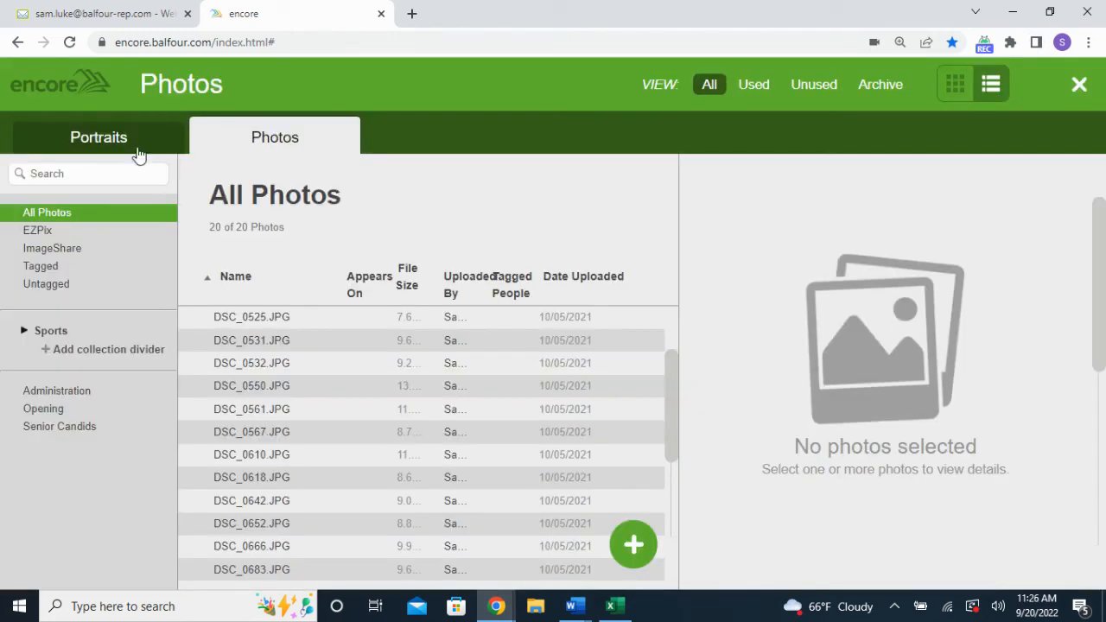
{"action": "left_click", "coordinate": [124, 142]}
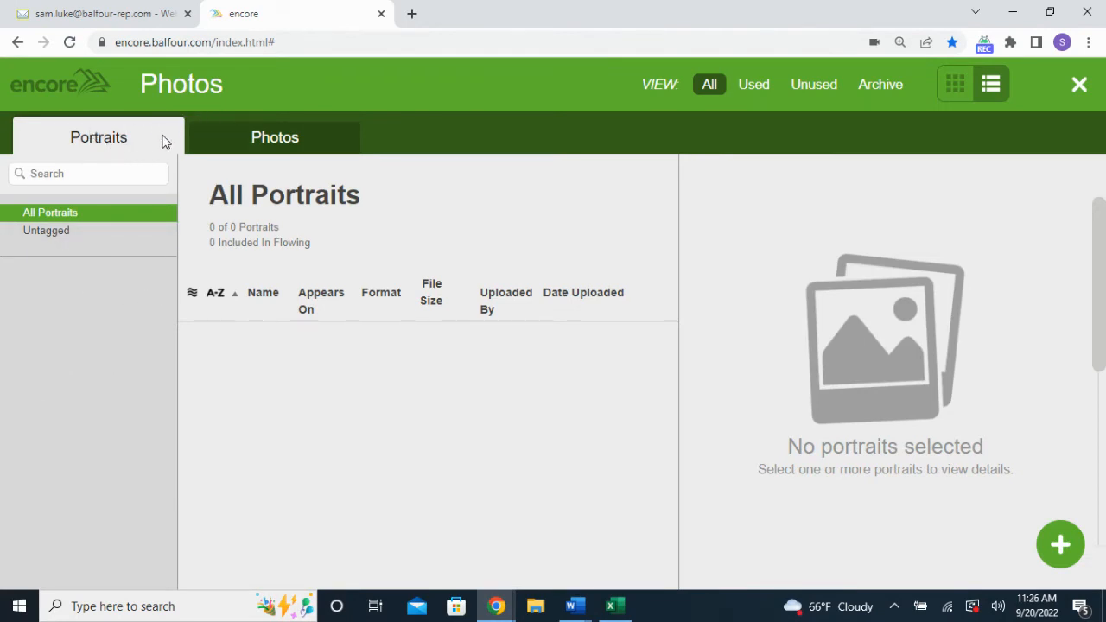
{"action": "left_click", "coordinate": [256, 140]}
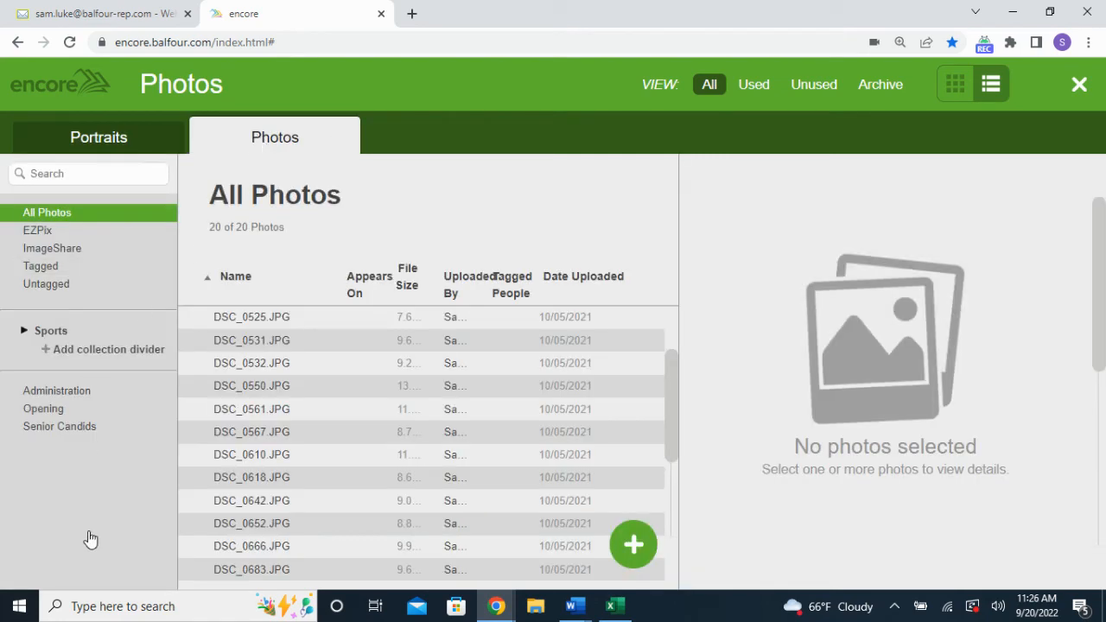
{"action": "left_click", "coordinate": [956, 85]}
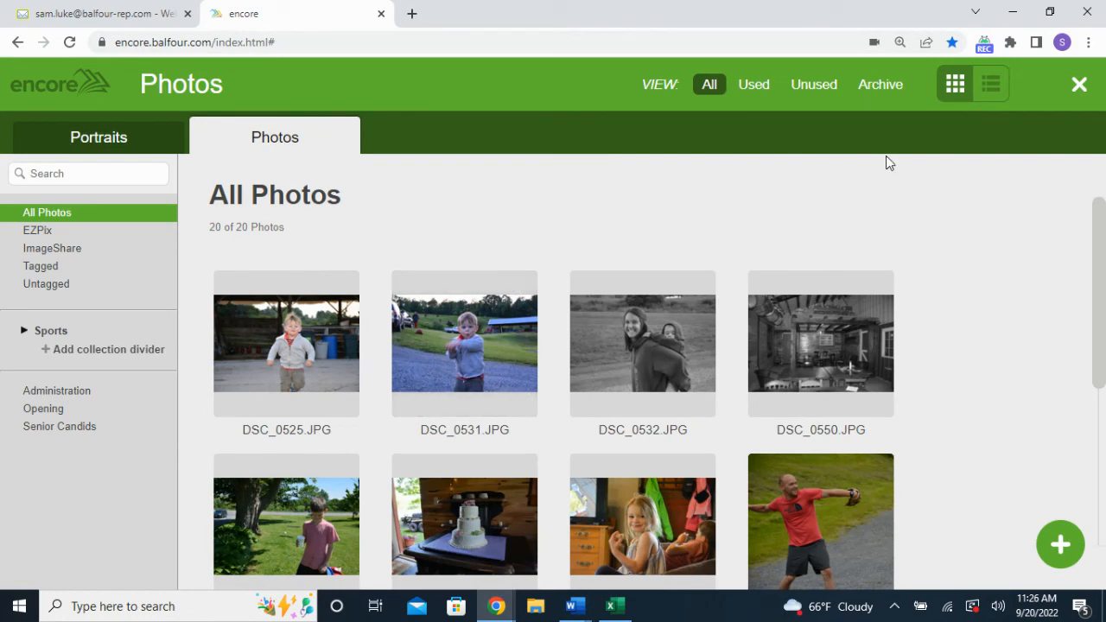
Check the archived, used and unused photos in turn, return to all photos and close the photo library.
{"action": "left_click", "coordinate": [881, 86]}
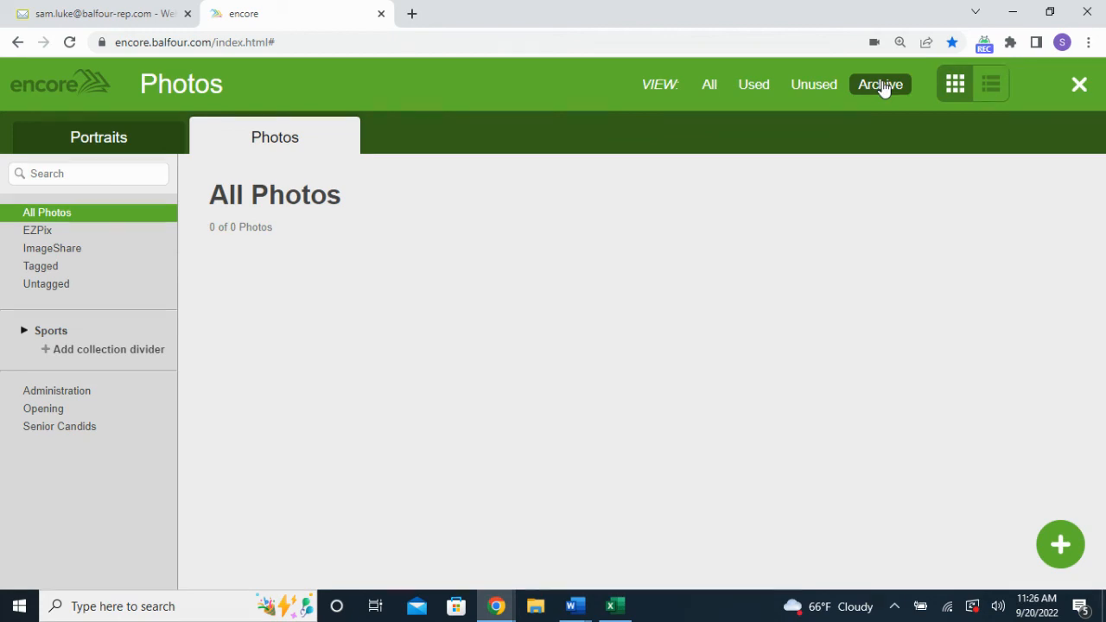
{"action": "left_click", "coordinate": [708, 86]}
{"action": "left_click", "coordinate": [765, 86]}
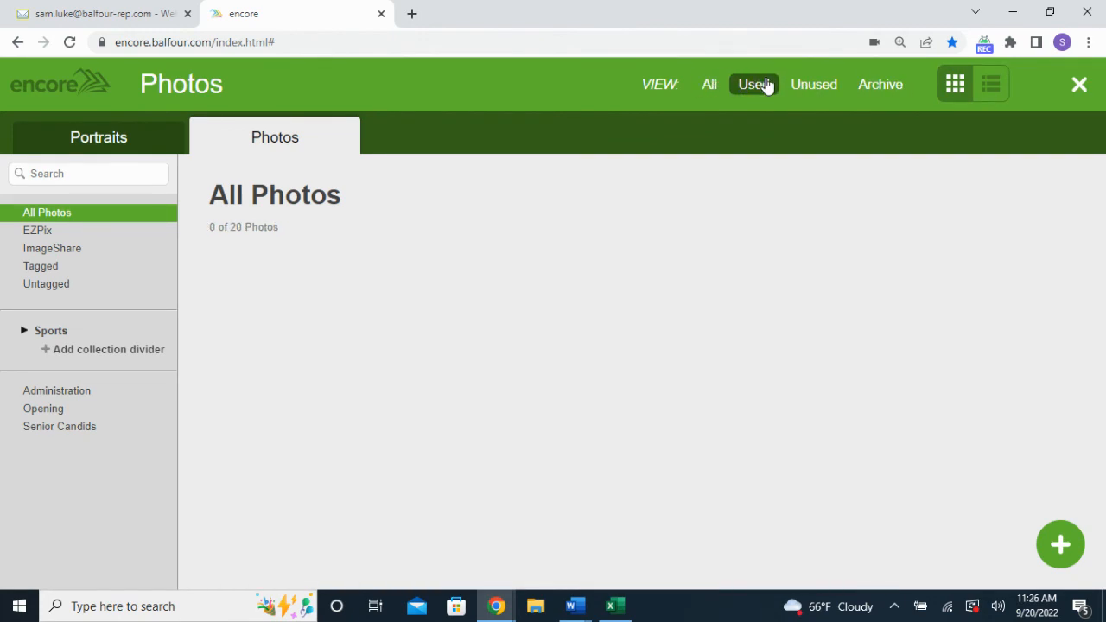
{"action": "left_click", "coordinate": [810, 90]}
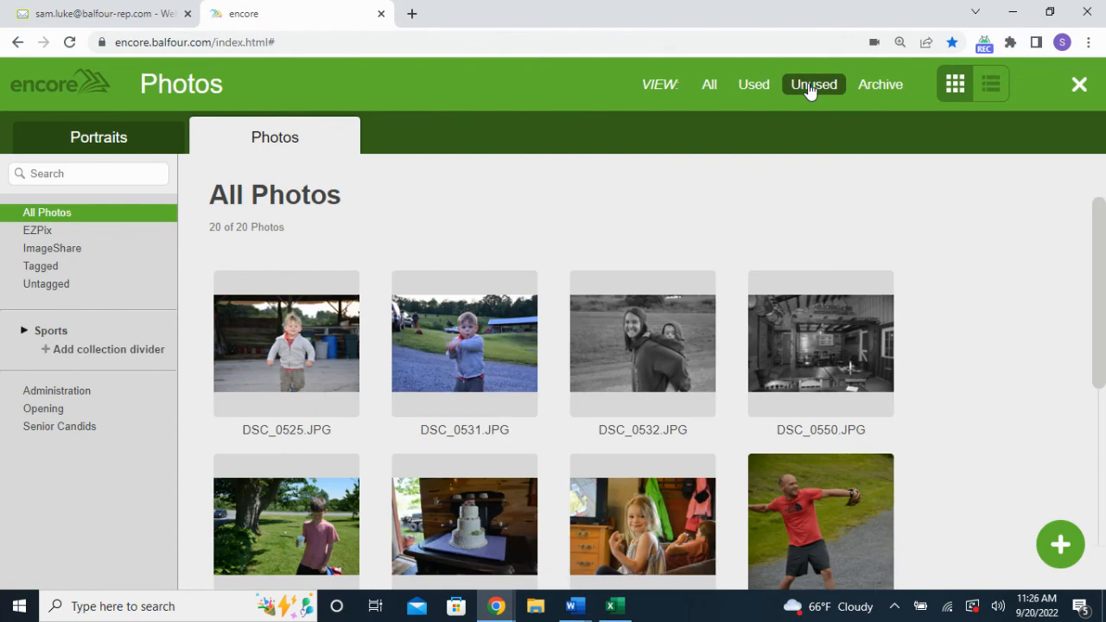
{"action": "left_click", "coordinate": [706, 90]}
{"action": "left_click", "coordinate": [1078, 85]}
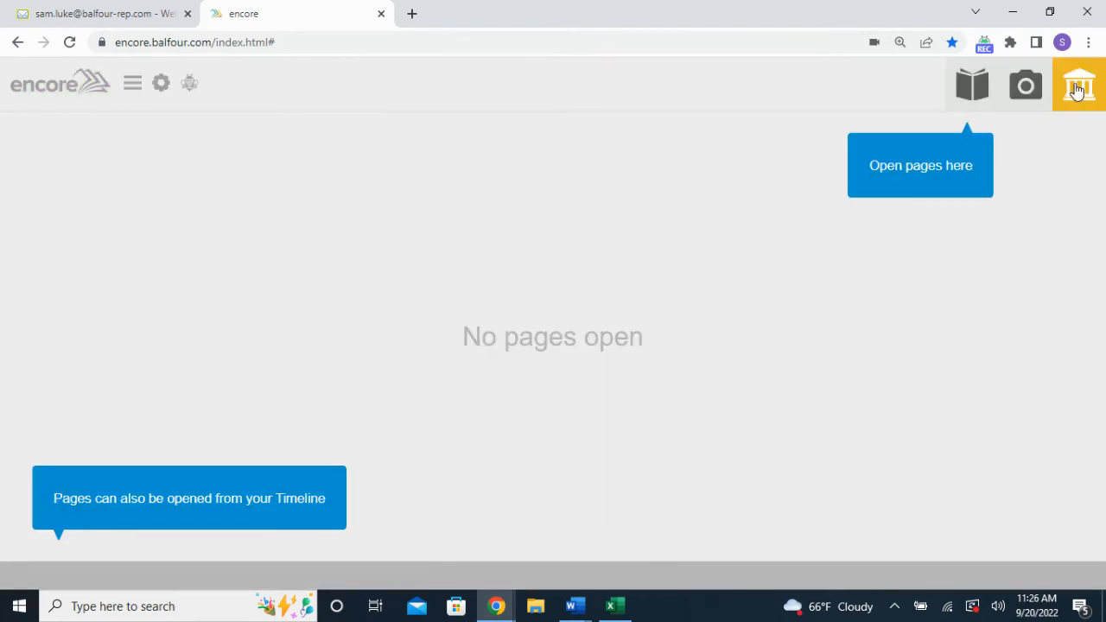
Open the design library and examine the Custom, Coverage and simplyCreate template categories, including My Designs and All Designs.
{"action": "left_click", "coordinate": [1076, 88]}
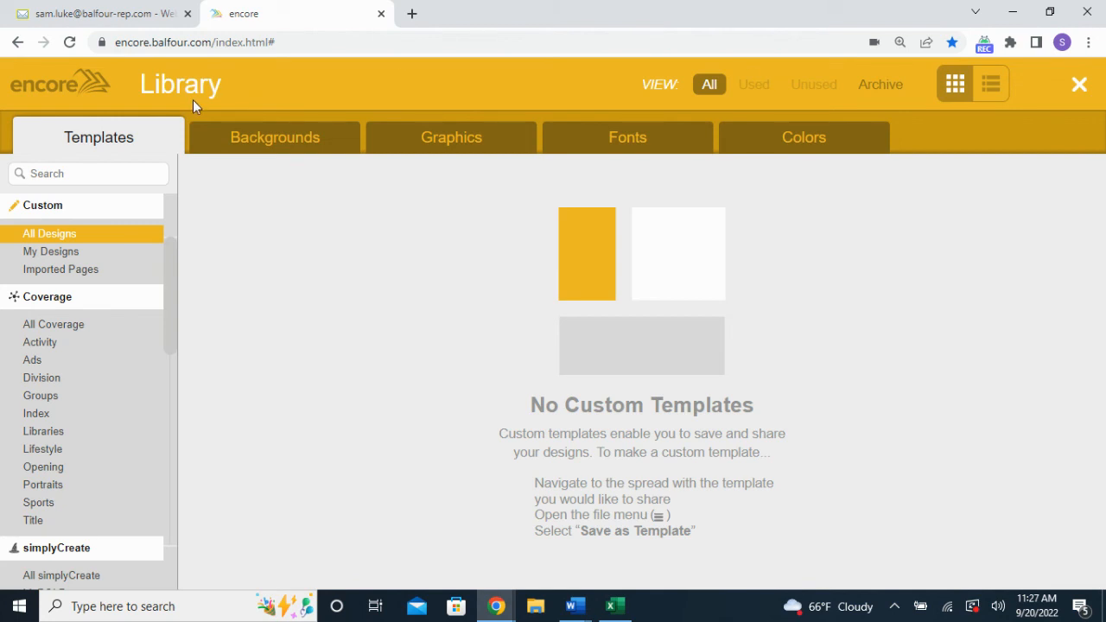
{"action": "scroll", "coordinate": [45, 423], "scroll_direction": "down", "scroll_amount": 1}
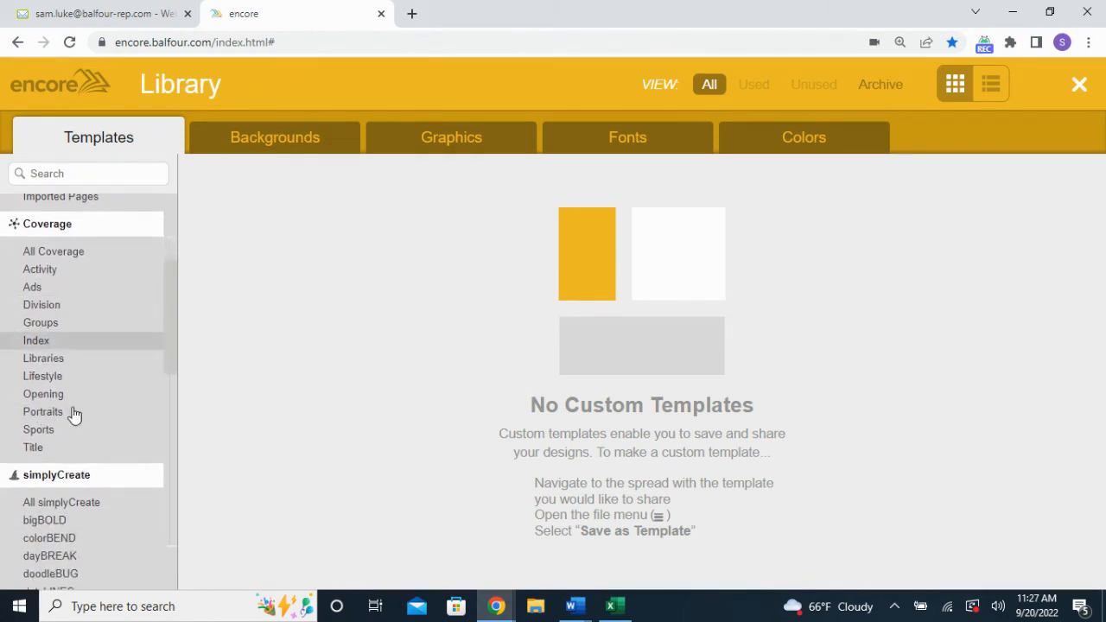
{"action": "scroll", "coordinate": [78, 519], "scroll_direction": "down", "scroll_amount": 3}
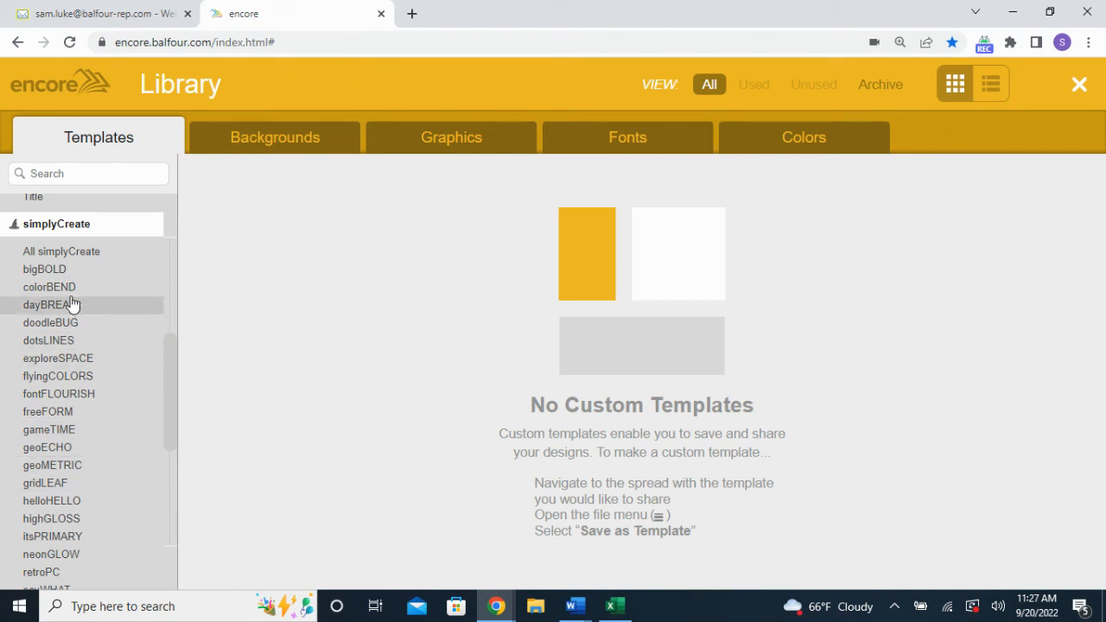
{"action": "scroll", "coordinate": [78, 251], "scroll_direction": "up", "scroll_amount": 1}
{"action": "scroll", "coordinate": [78, 251], "scroll_direction": "up", "scroll_amount": 3}
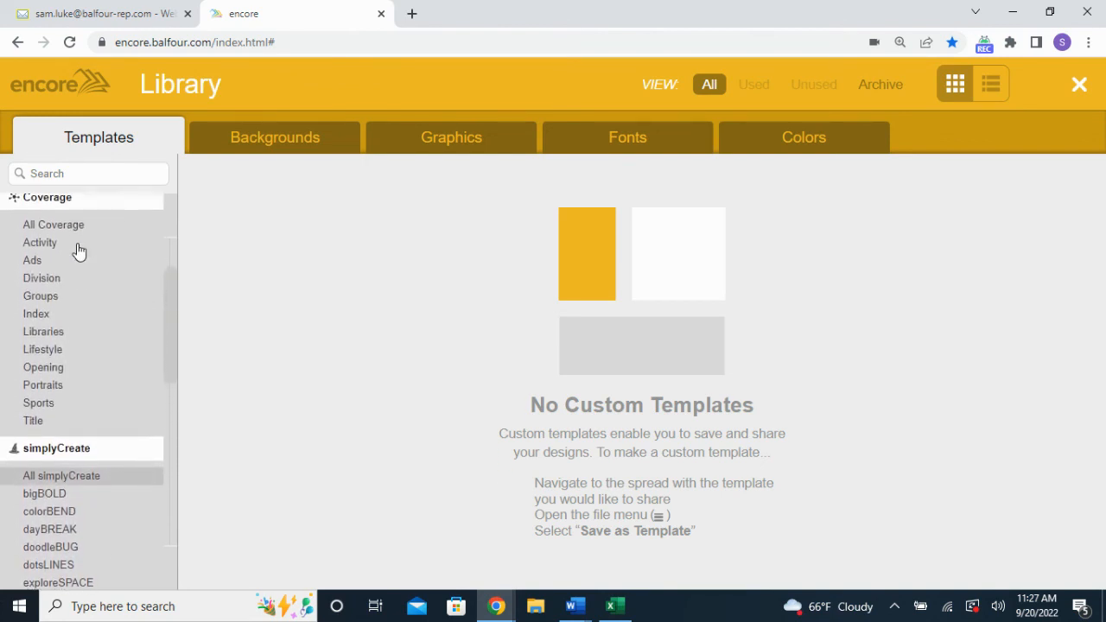
{"action": "scroll", "coordinate": [77, 250], "scroll_direction": "up", "scroll_amount": 1}
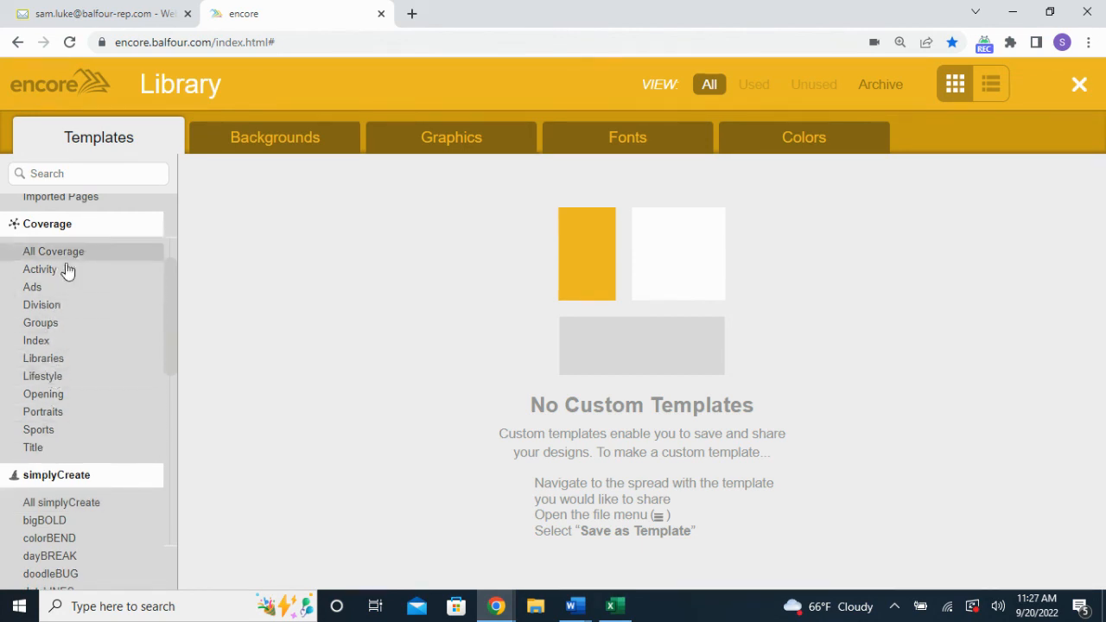
{"action": "scroll", "coordinate": [99, 316], "scroll_direction": "up", "scroll_amount": 2}
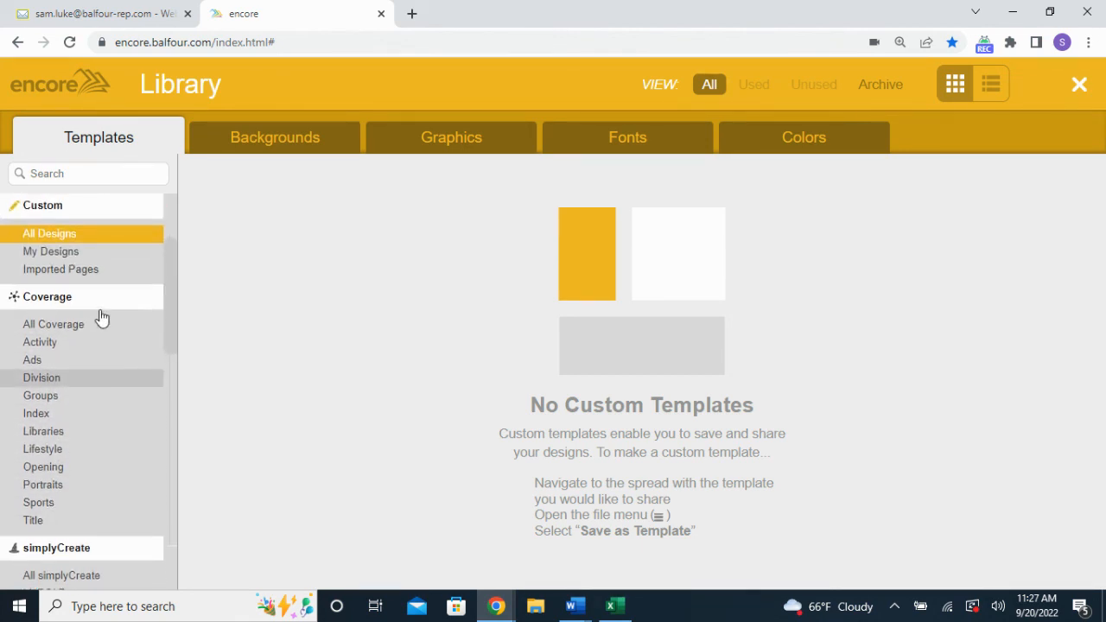
{"action": "left_click", "coordinate": [54, 254]}
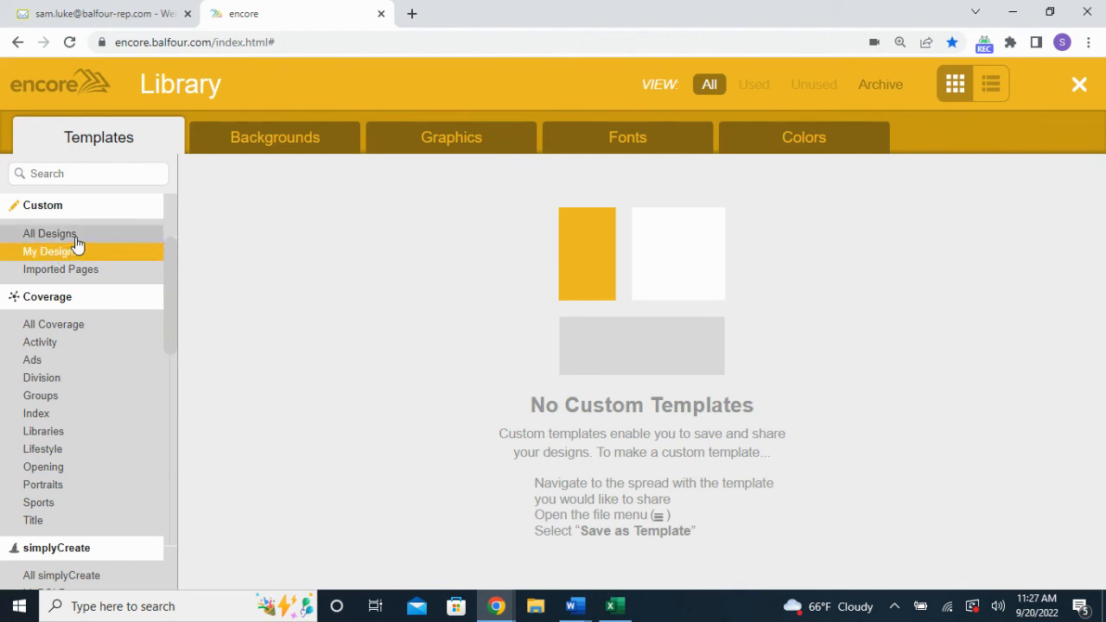
{"action": "left_click", "coordinate": [75, 241]}
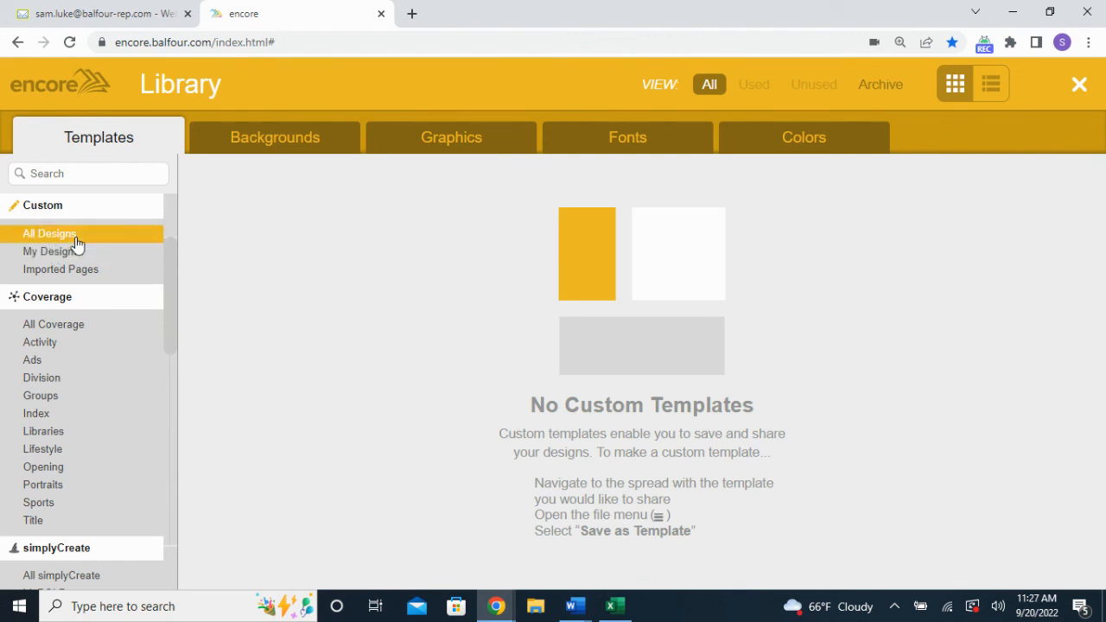
Look over the library's custom backgrounds and graphics, and browse the list of available fonts.
{"action": "left_click", "coordinate": [274, 140]}
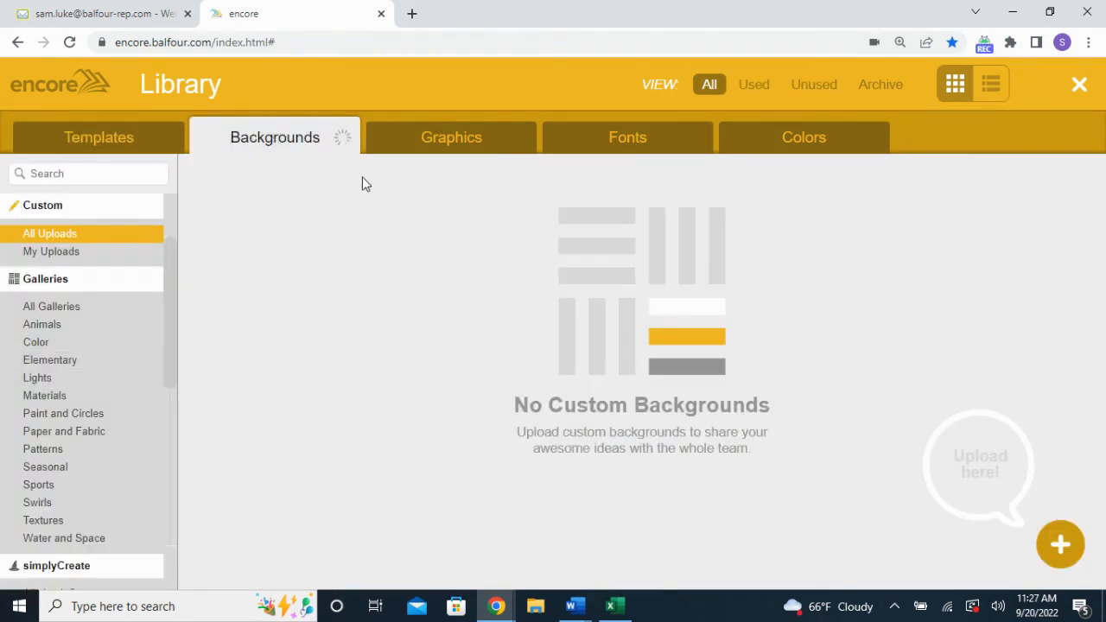
{"action": "left_click", "coordinate": [442, 142]}
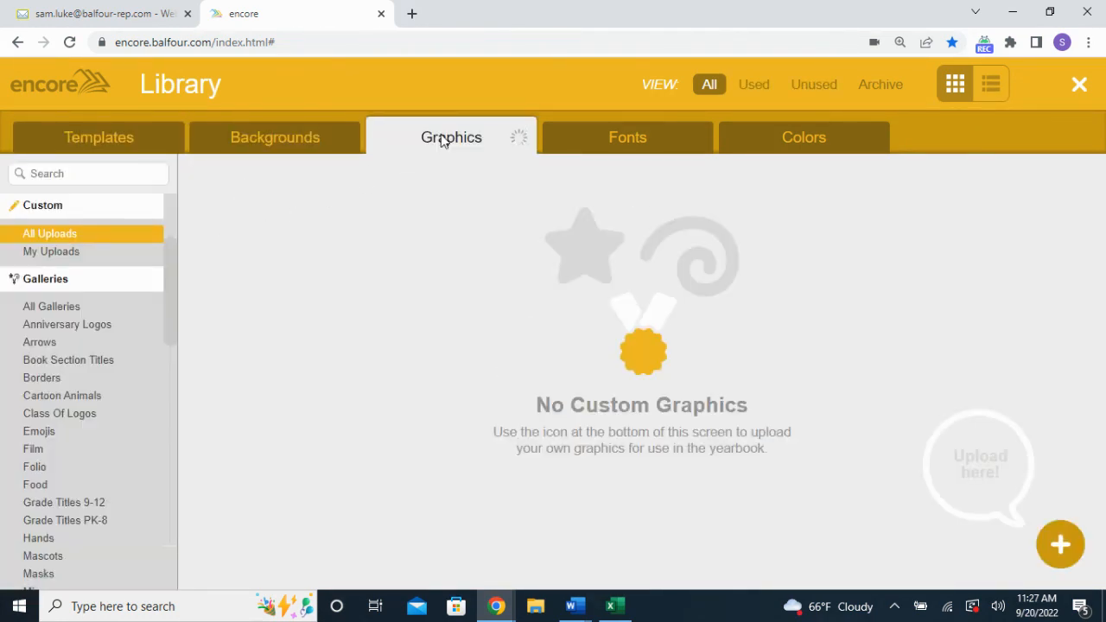
{"action": "left_click", "coordinate": [596, 142]}
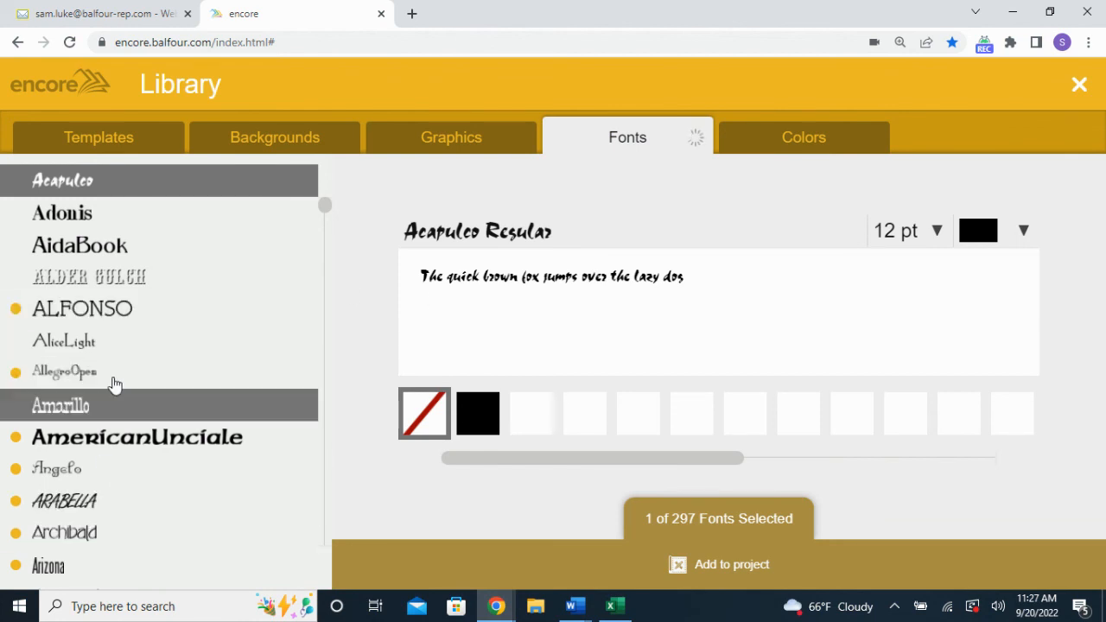
{"action": "scroll", "coordinate": [145, 471], "scroll_direction": "down", "scroll_amount": 5}
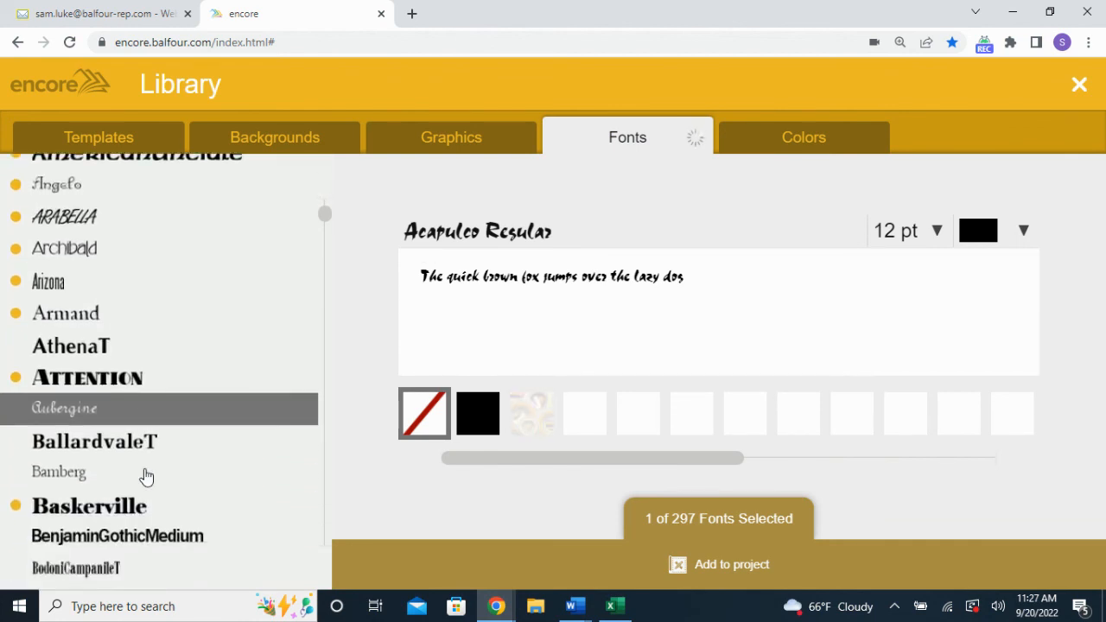
{"action": "scroll", "coordinate": [145, 475], "scroll_direction": "up", "scroll_amount": 5}
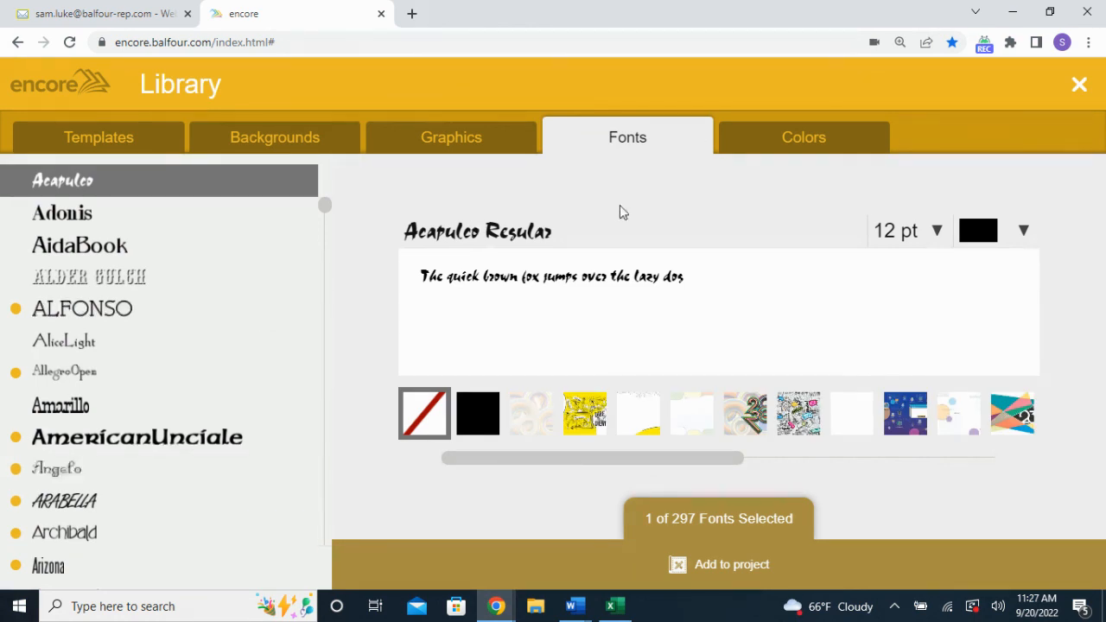
Examine the library's X Color Palette and Balfour Color Palette, and close the library.
{"action": "left_click", "coordinate": [813, 140]}
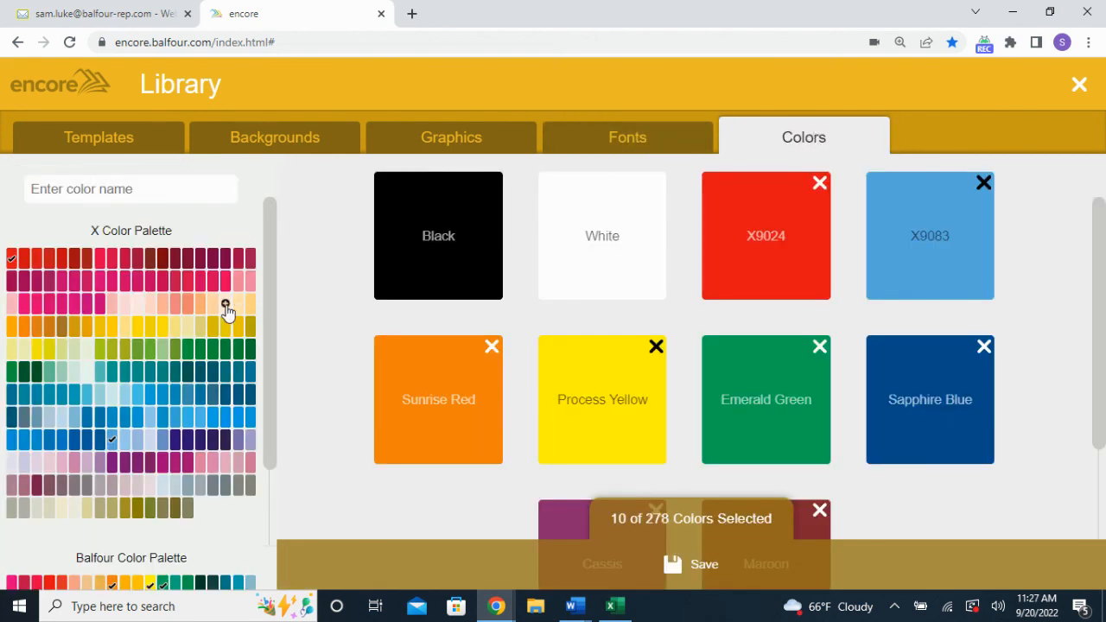
{"action": "scroll", "coordinate": [173, 395], "scroll_direction": "down", "scroll_amount": 3}
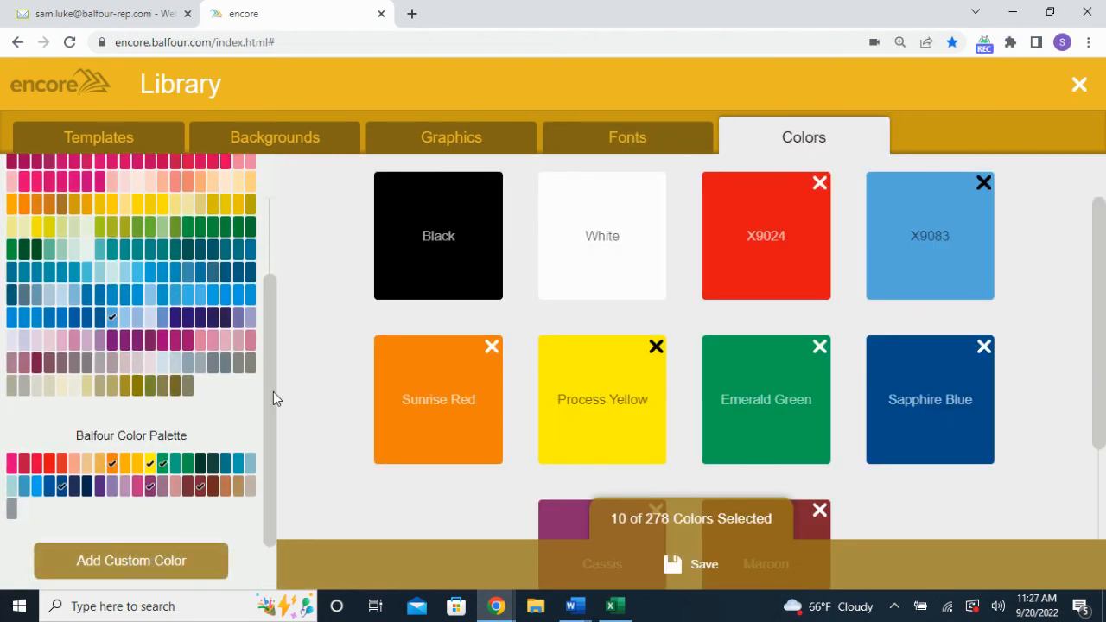
{"action": "scroll", "coordinate": [212, 331], "scroll_direction": "up", "scroll_amount": 3}
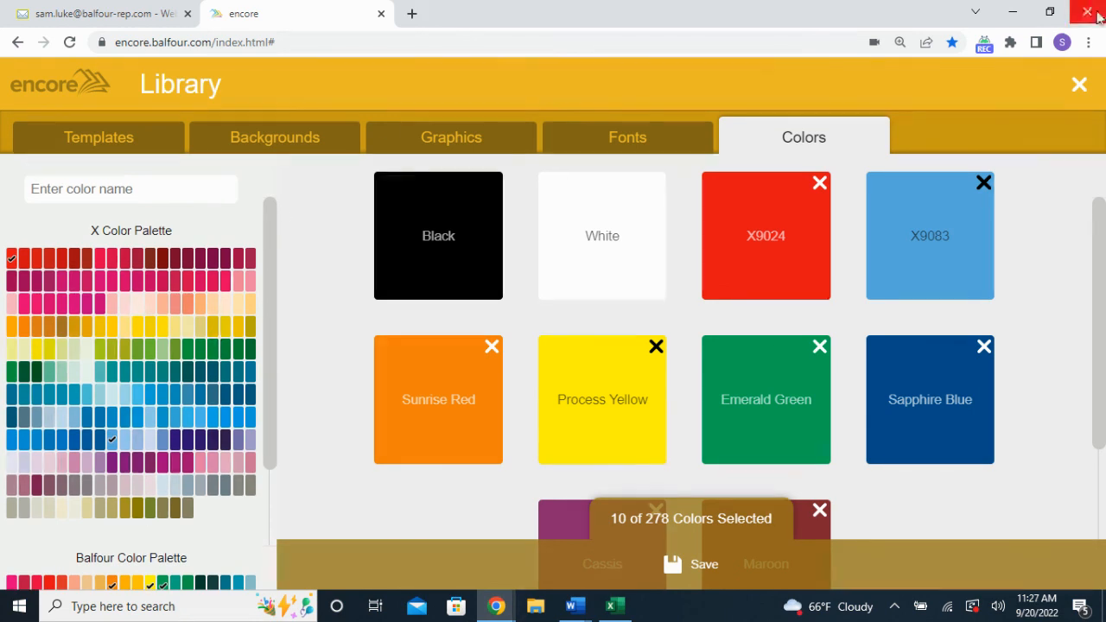
{"action": "left_click", "coordinate": [1080, 87]}
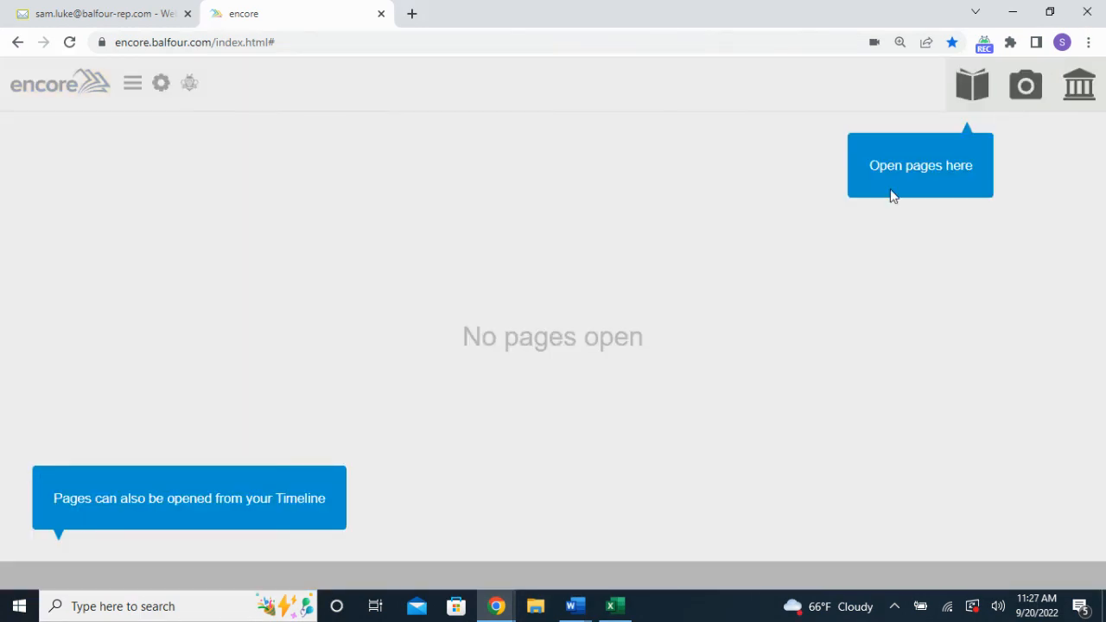